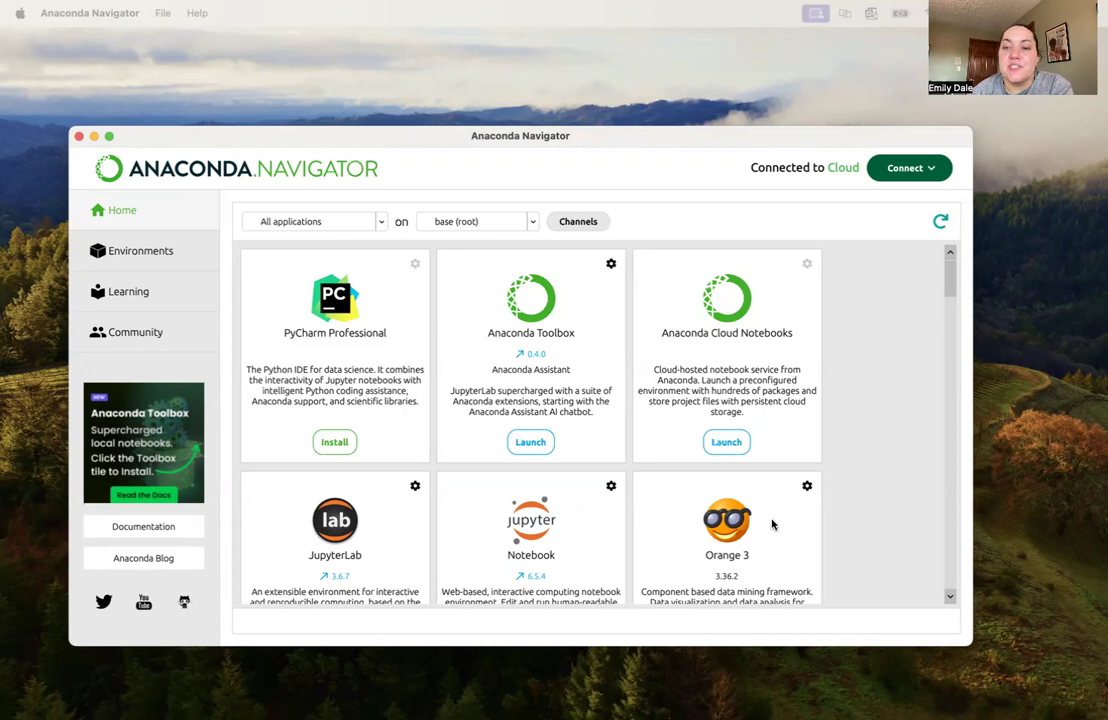
# Find Orange 3 among the Navigator applications, then switch to the Orange Analysis Tool presentation and skim its instruction slides
pyautogui.scroll(-5, 772, 524)
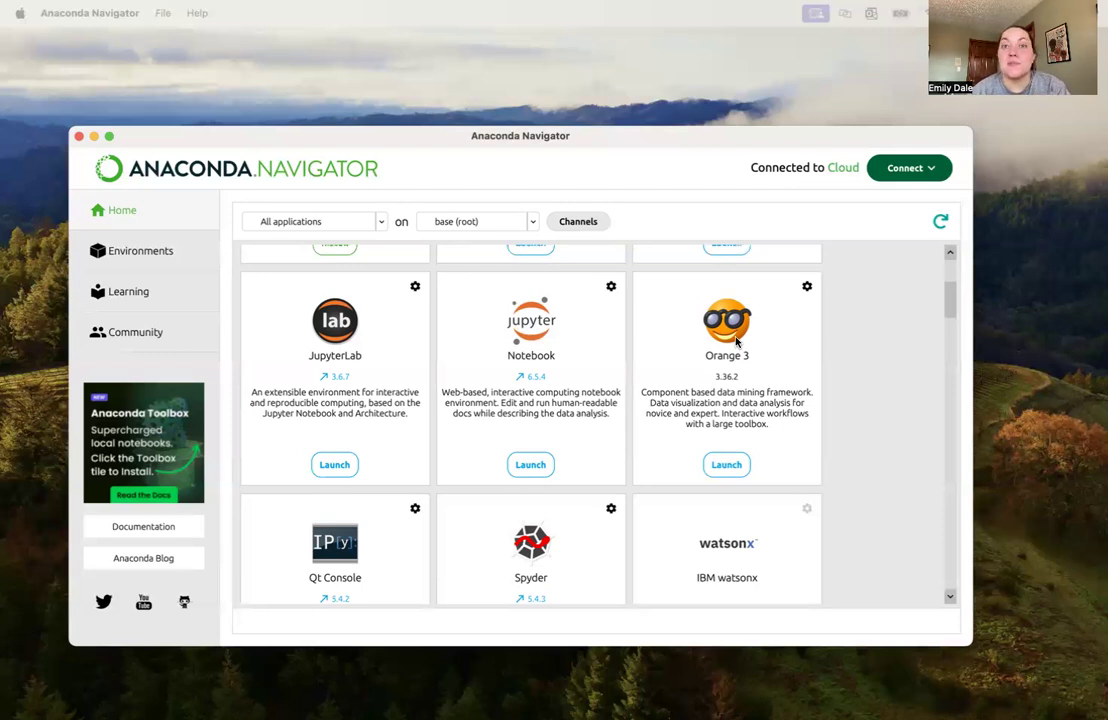
pyautogui.hotkey('ctrl', 'Right')
pyautogui.hotkey('ctrl', 'Right')
pyautogui.hotkey('ctrl', 'Right')
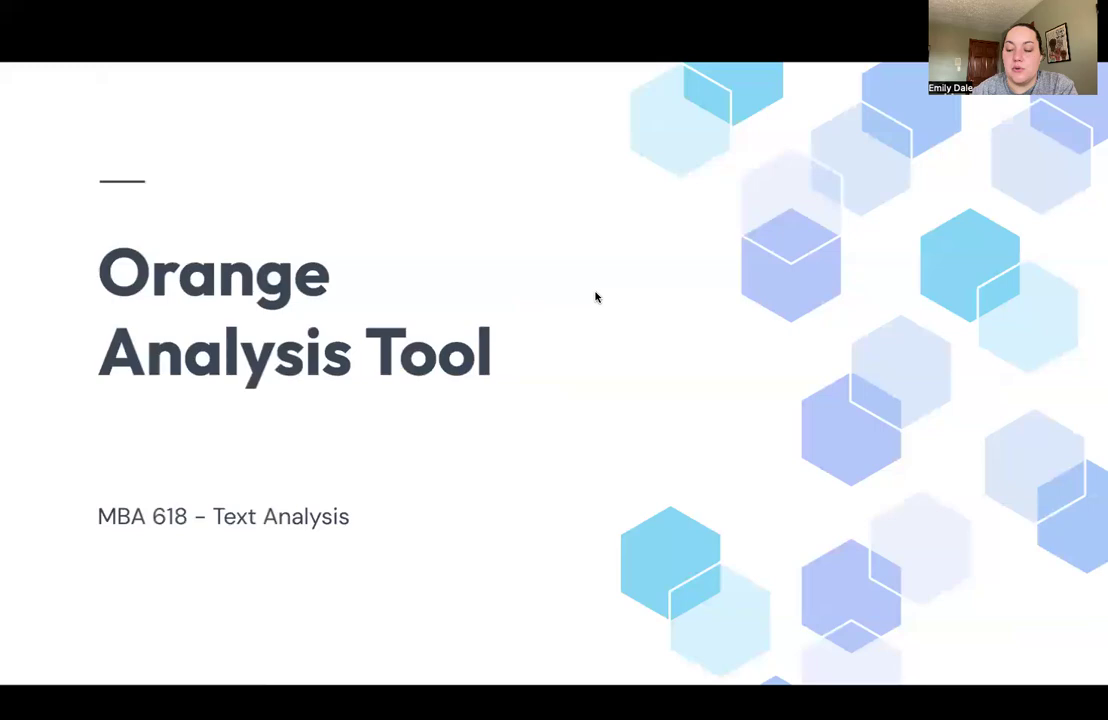
pyautogui.press('Right')
pyautogui.press('Right')
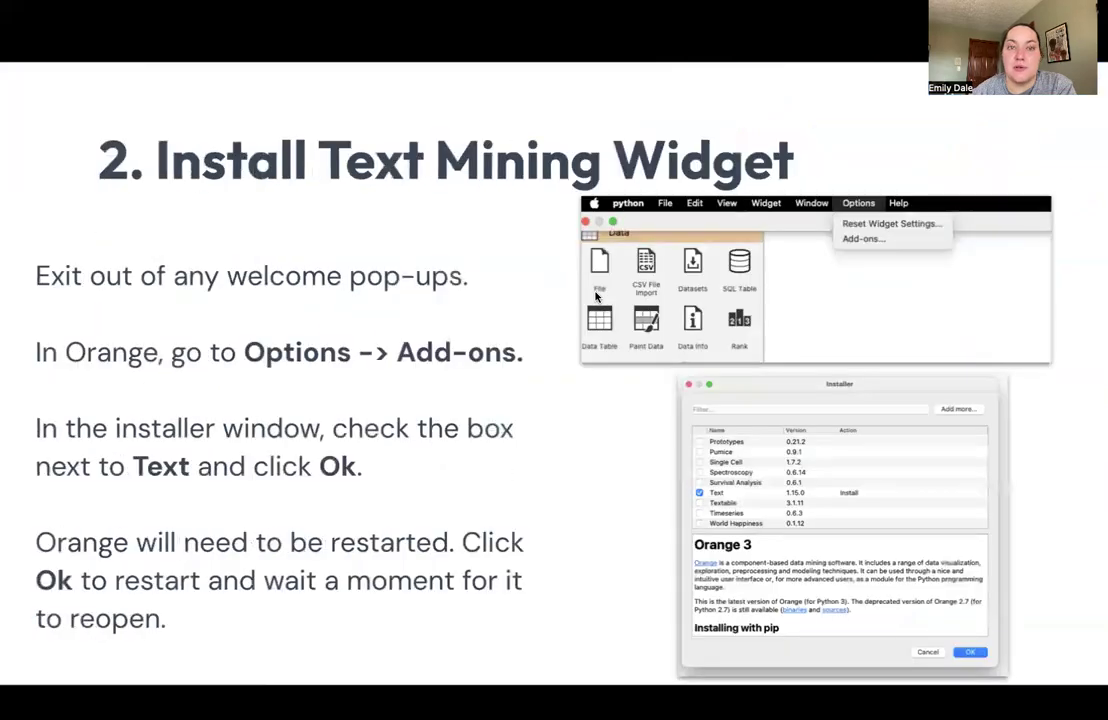
pyautogui.press('Right')
pyautogui.press('Right')
pyautogui.press('Right')
pyautogui.press('Right')
pyautogui.press('Right')
pyautogui.press('Left')
pyautogui.press('Left')
pyautogui.press('Left')
pyautogui.press('Left')
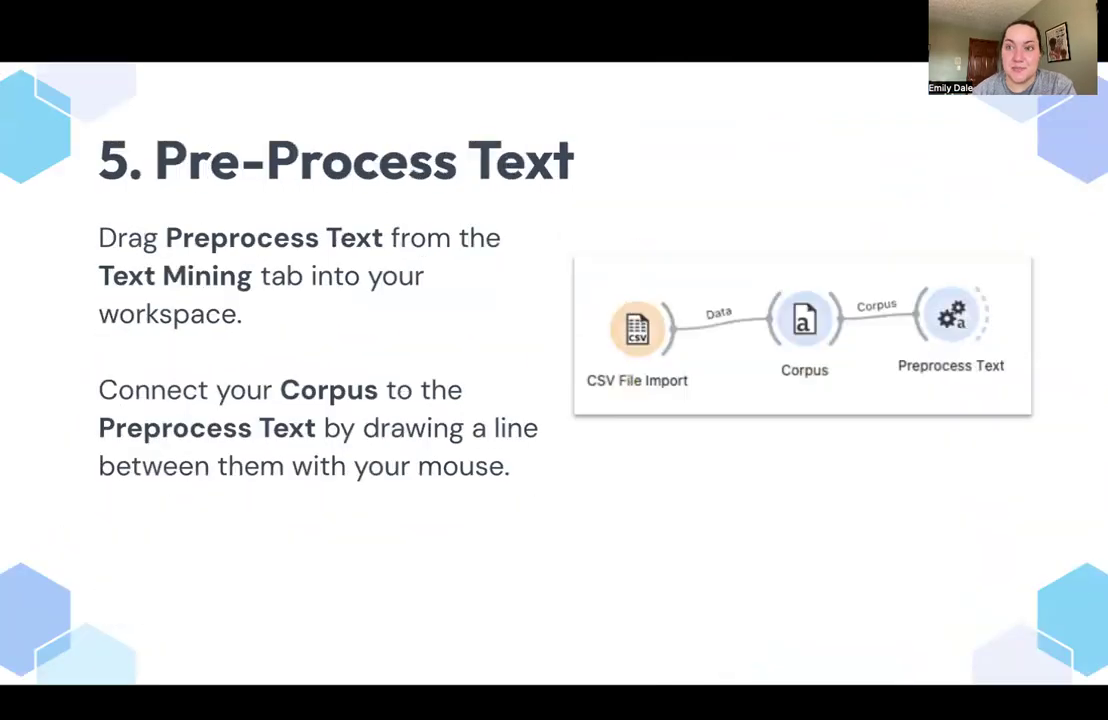
# Switch to Orange and examine the full Orange Walkthrough workflow and the Text Mining widgets, collapsing the Data and Transform widget categories
pyautogui.hotkey('ctrl', 'Right')
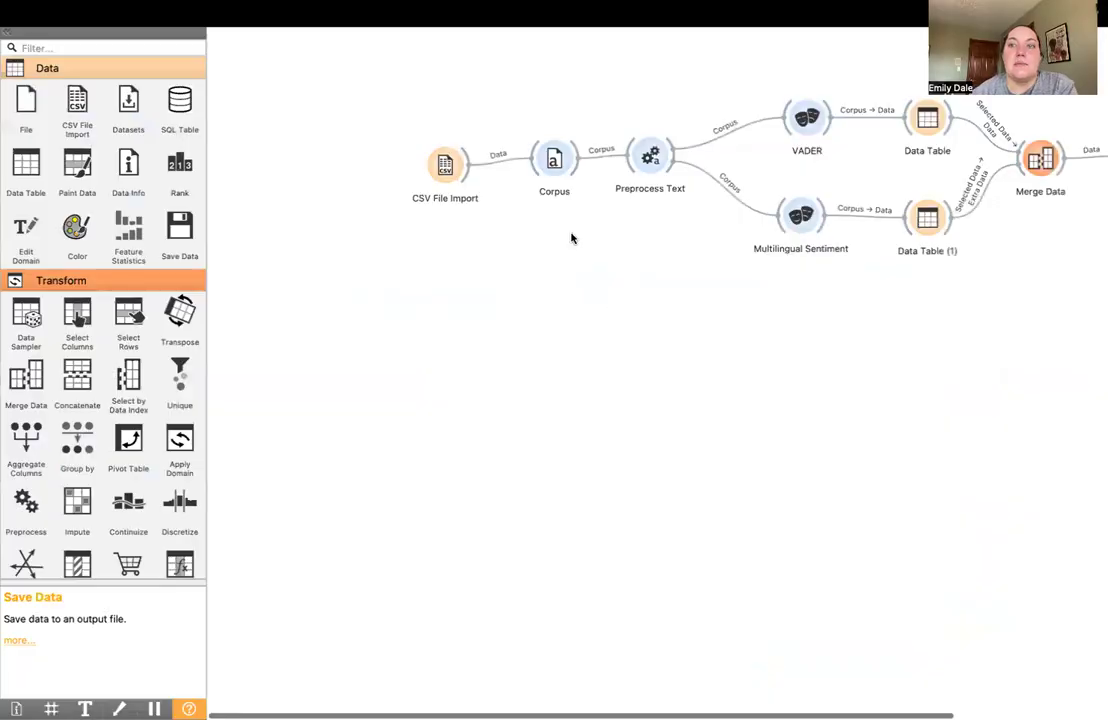
pyautogui.hscroll(2, 619, 283)
pyautogui.hscroll(3, 619, 283)
pyautogui.hscroll(-3, 619, 283)
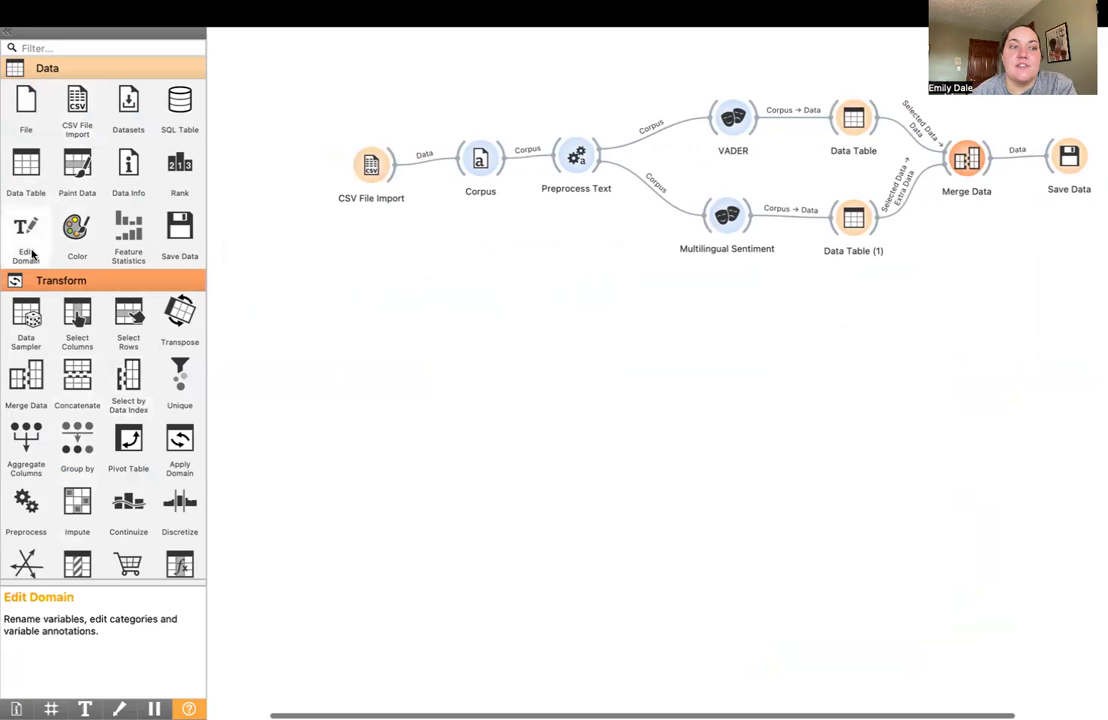
pyautogui.click(34, 283)
pyautogui.click(86, 72)
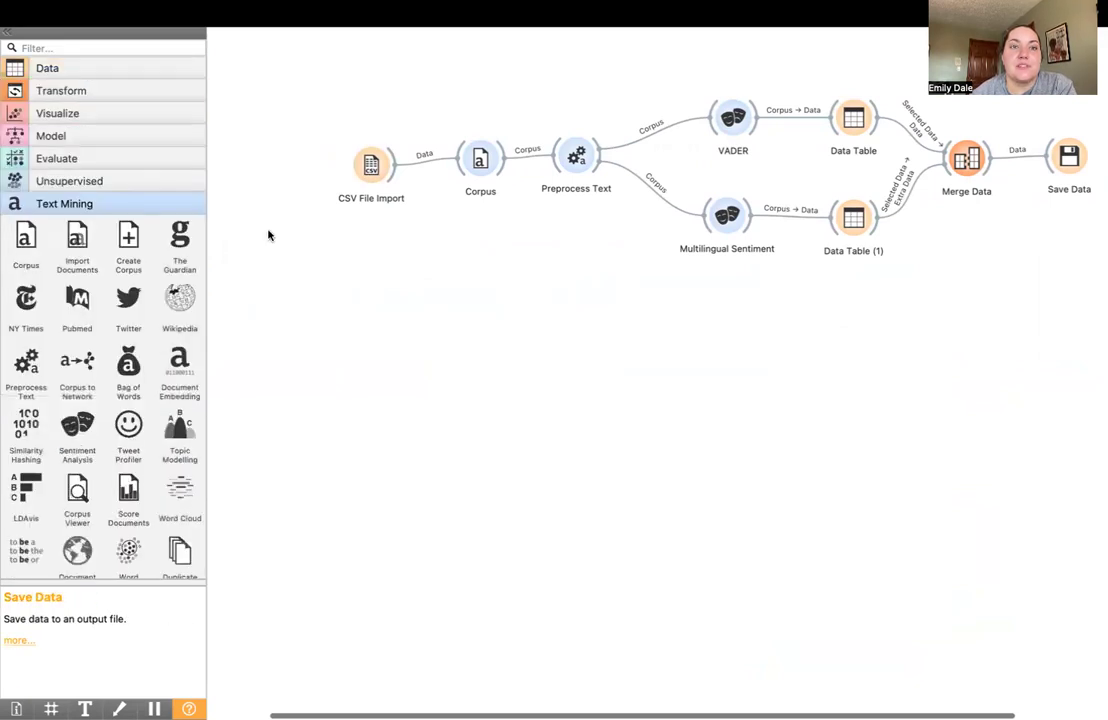
# Create a new workflow and save it as Demo2 in the Text Analytics folder
pyautogui.moveTo(347, 17)
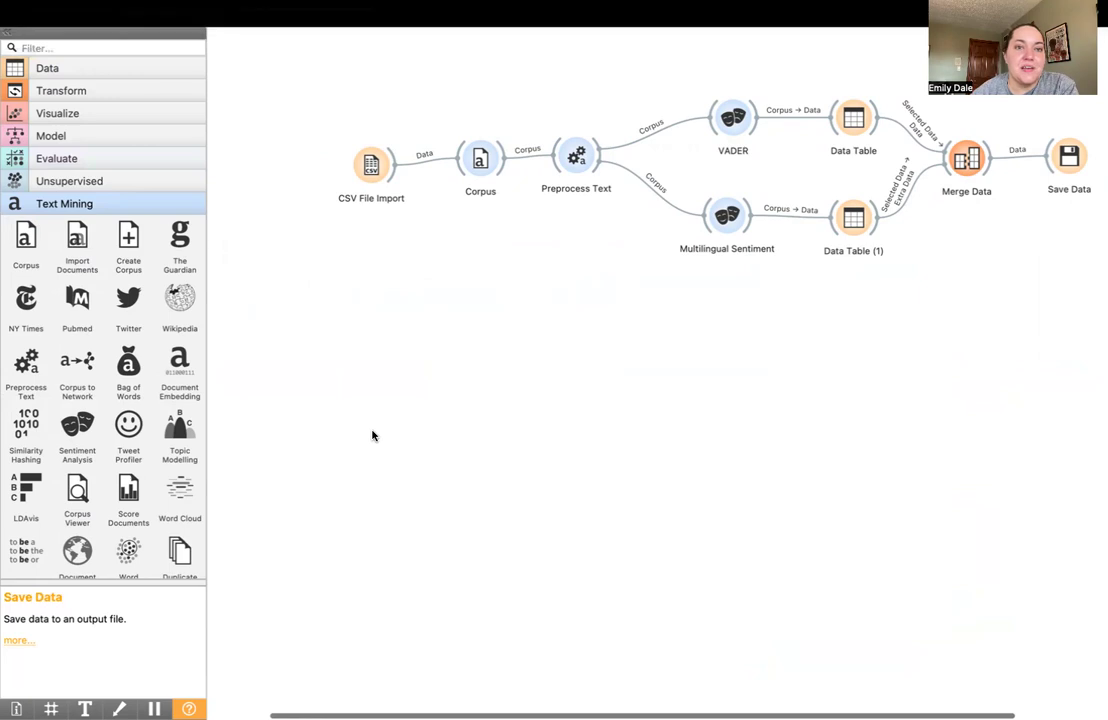
pyautogui.click(98, 13)
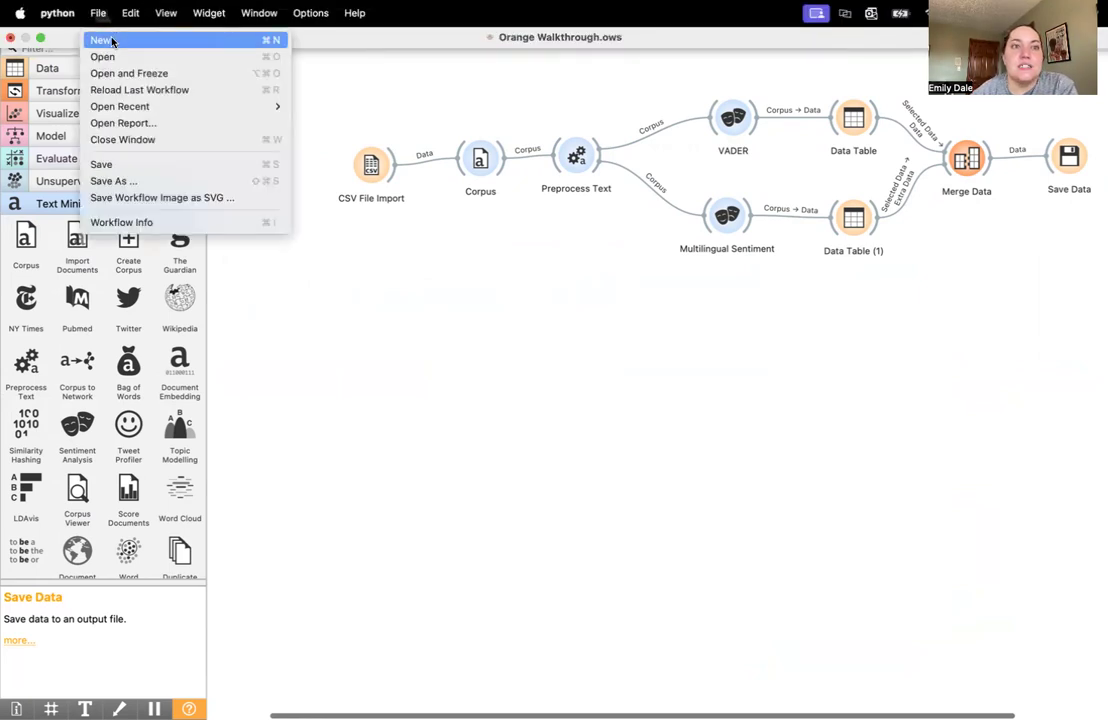
pyautogui.click(112, 41)
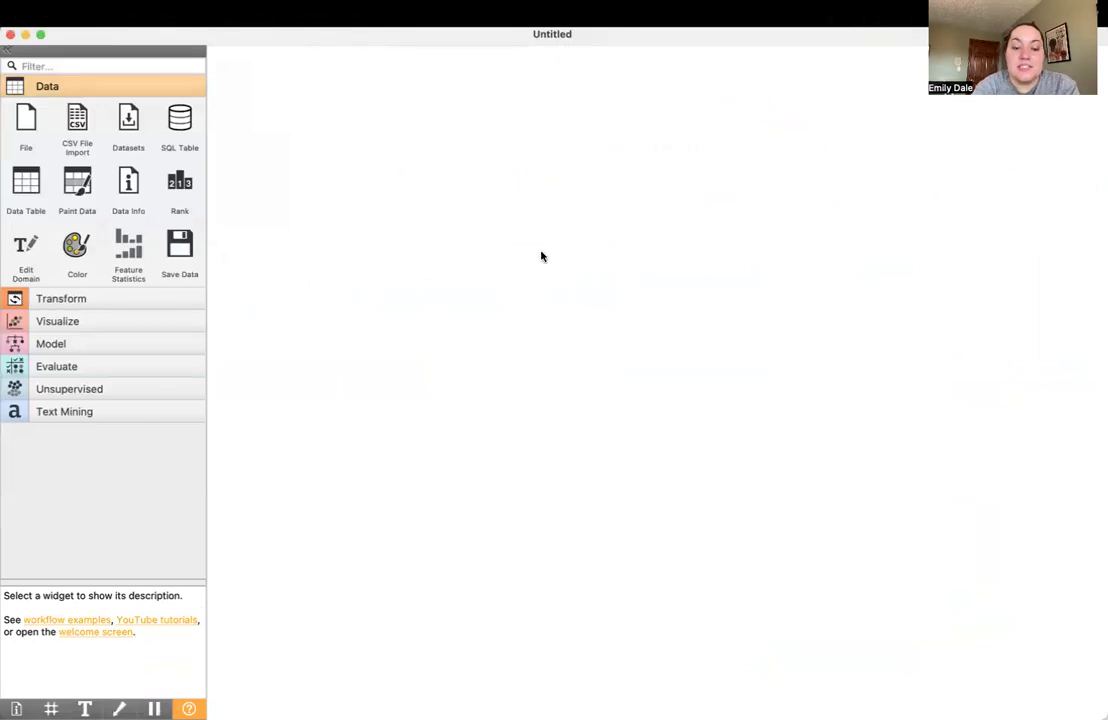
pyautogui.press('super+s')
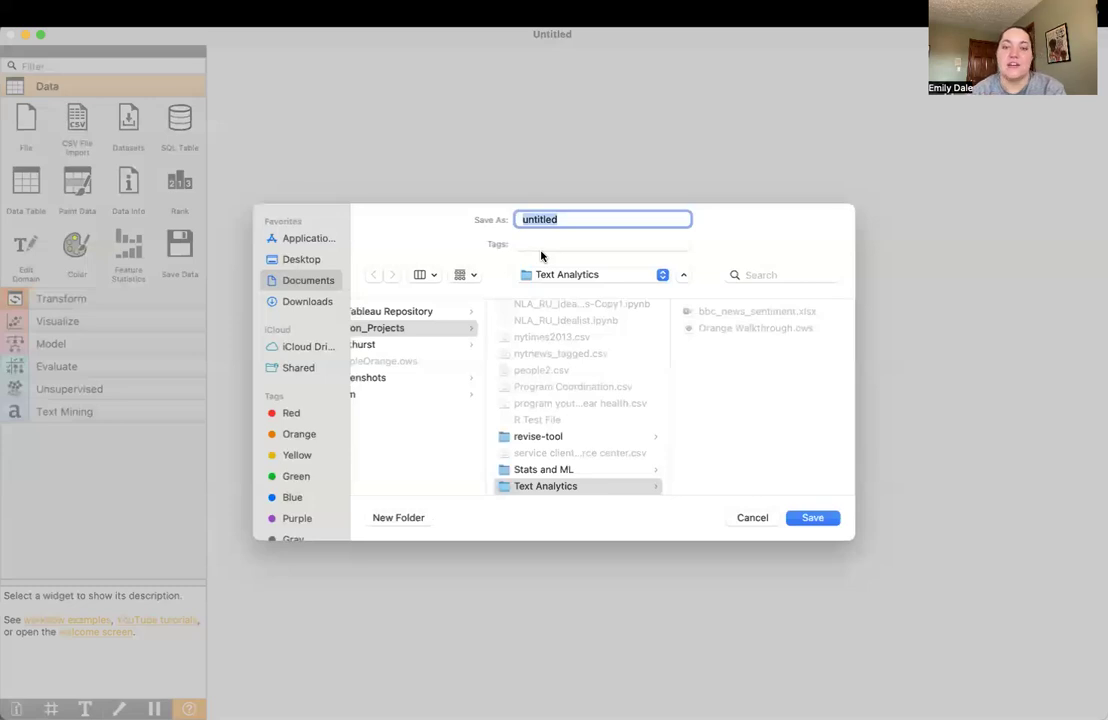
pyautogui.write('Demo2')
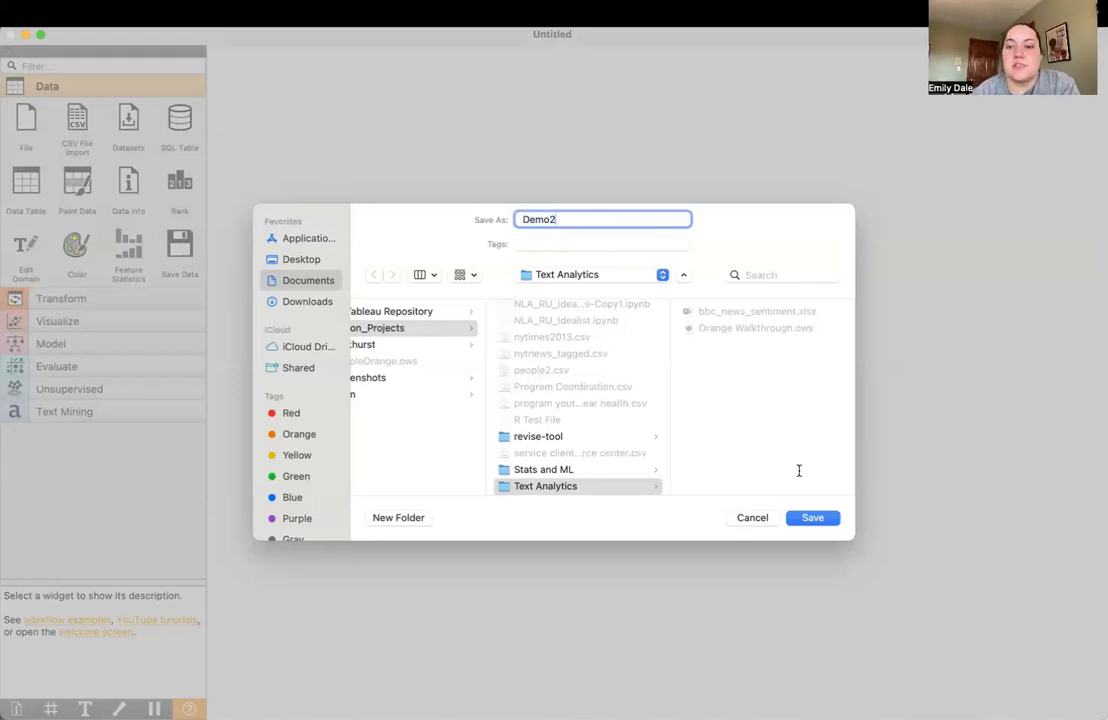
pyautogui.click(814, 518)
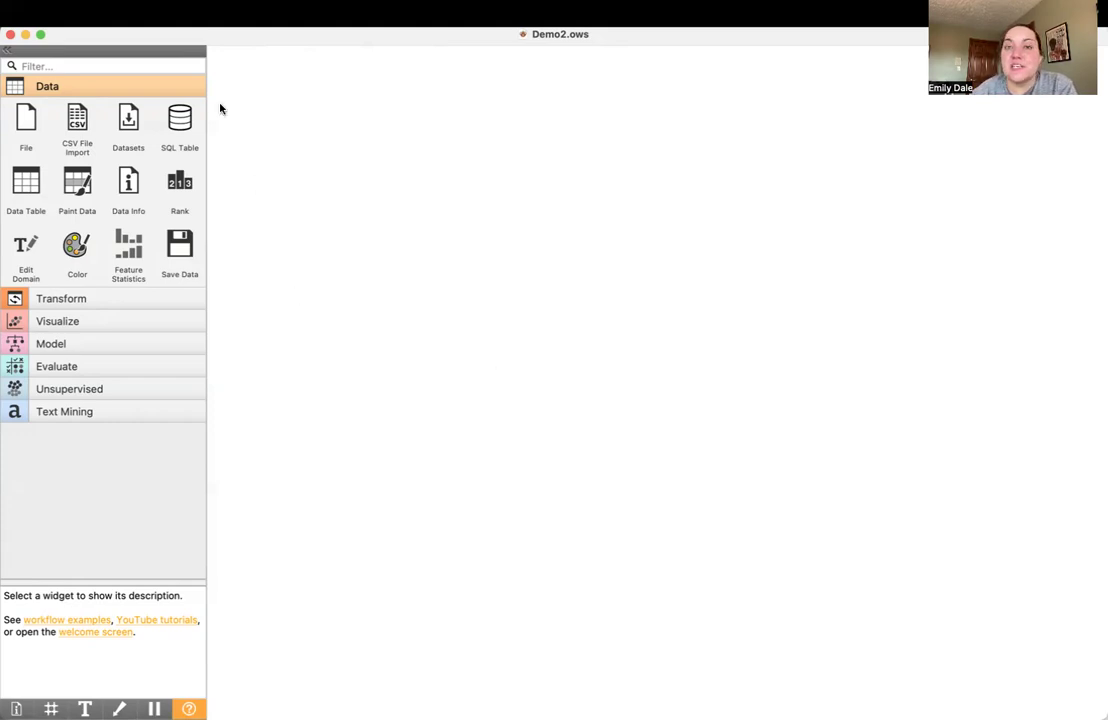
# Check the Text add-on in the add-on installer, leave it without changes, and expand the Text Mining widget category
pyautogui.moveTo(202, 4)
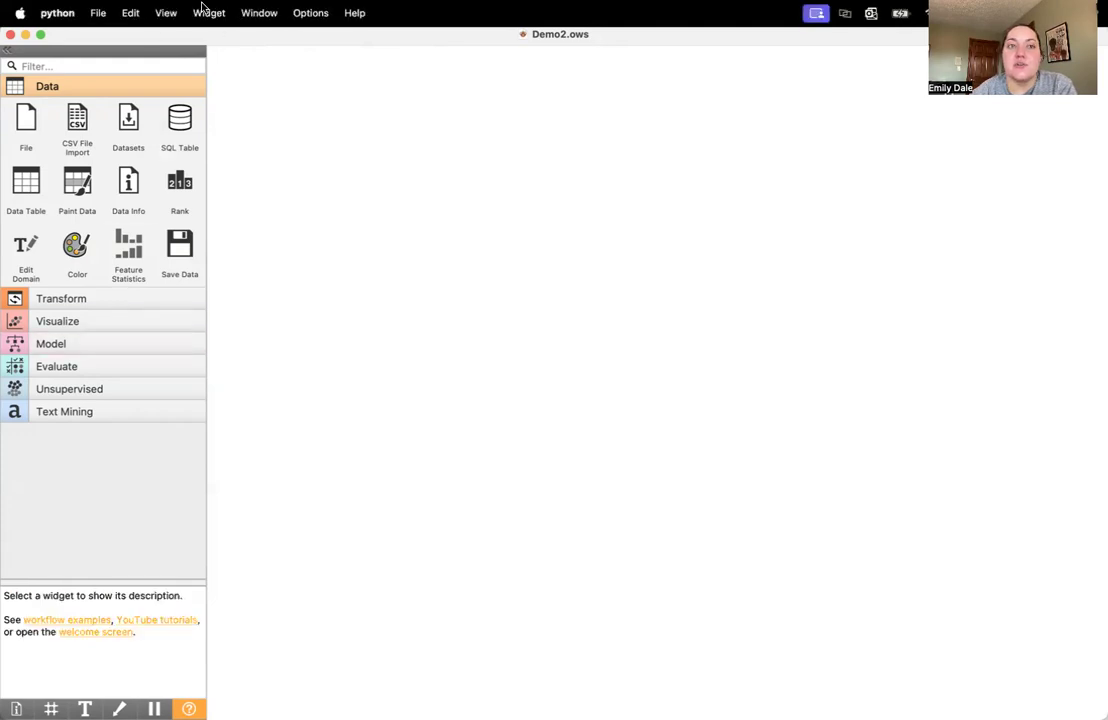
pyautogui.click(302, 16)
pyautogui.click(318, 55)
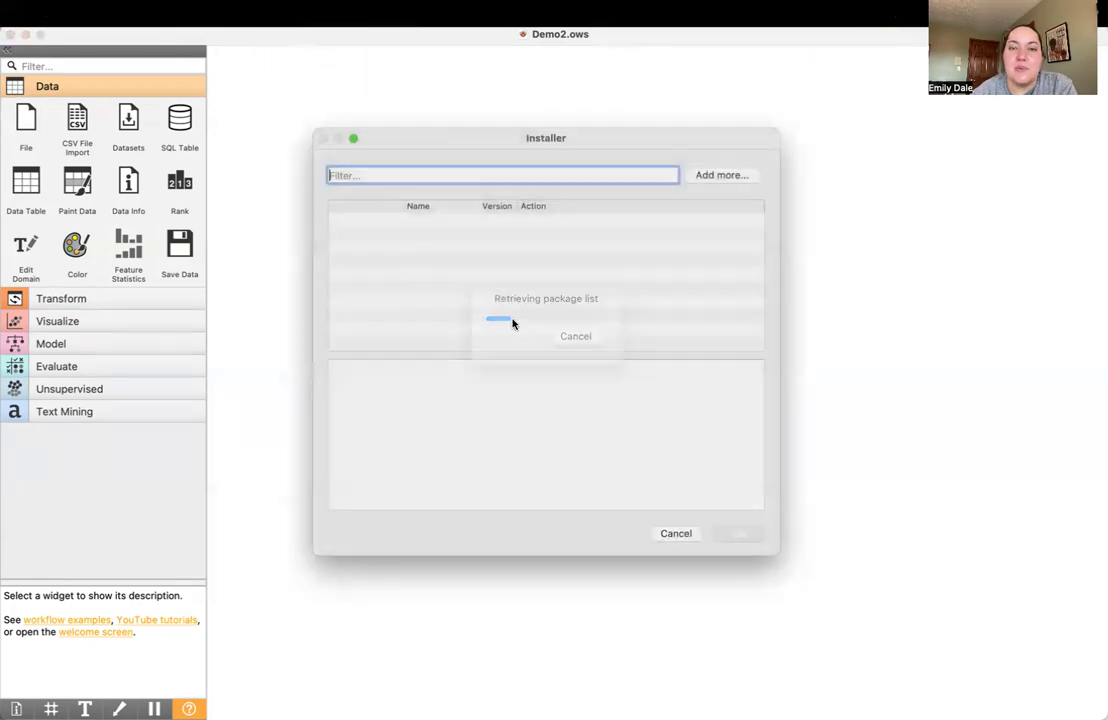
pyautogui.scroll(-5, 440, 280)
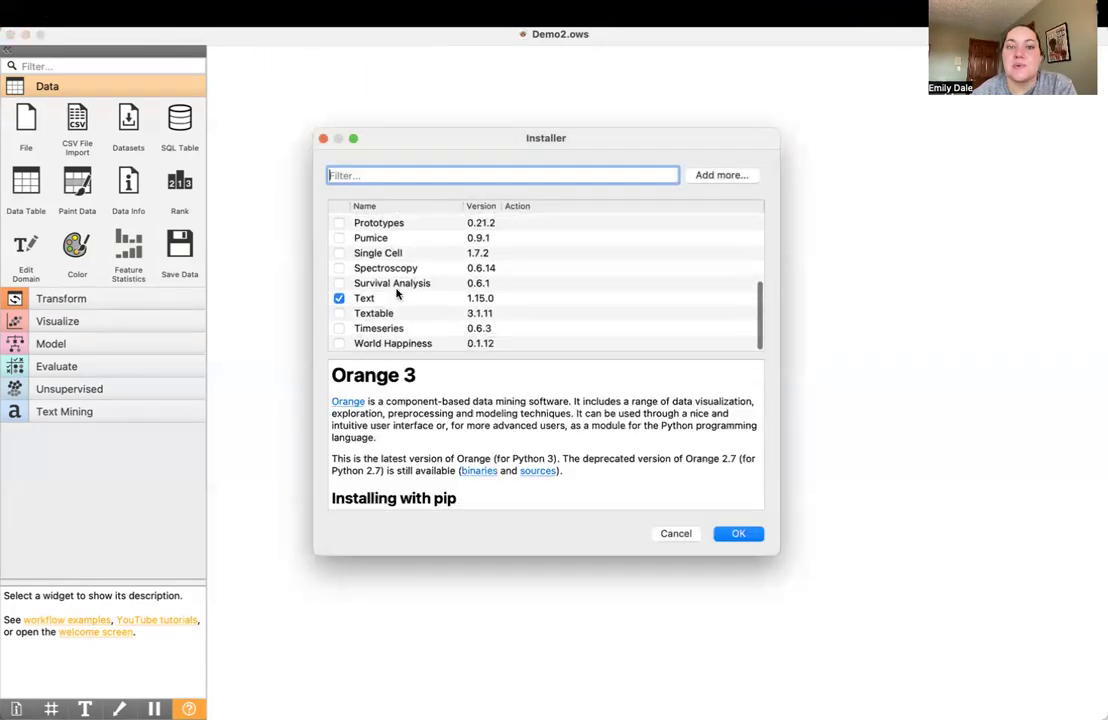
pyautogui.click(369, 298)
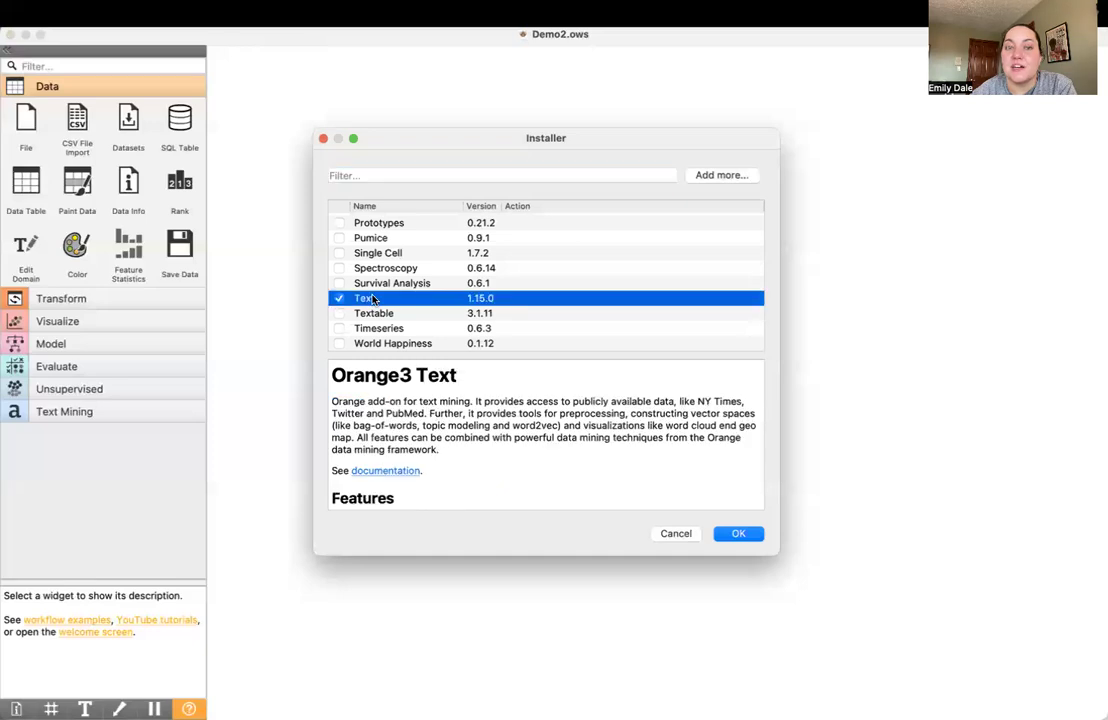
pyautogui.click(673, 534)
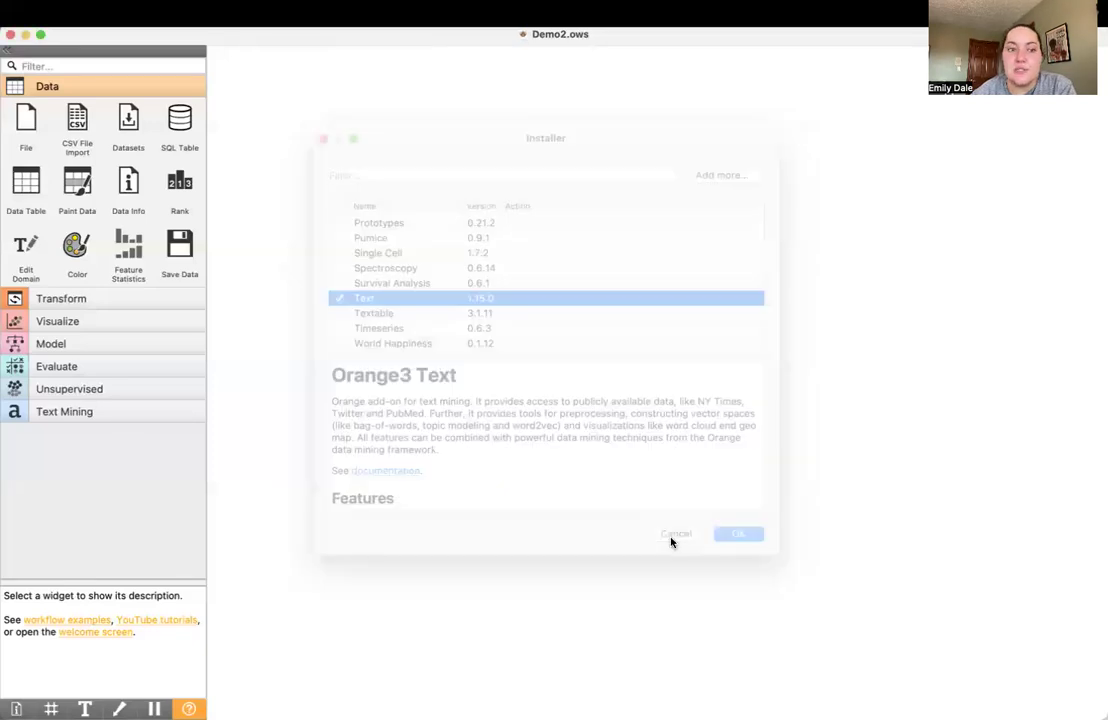
pyautogui.click(85, 414)
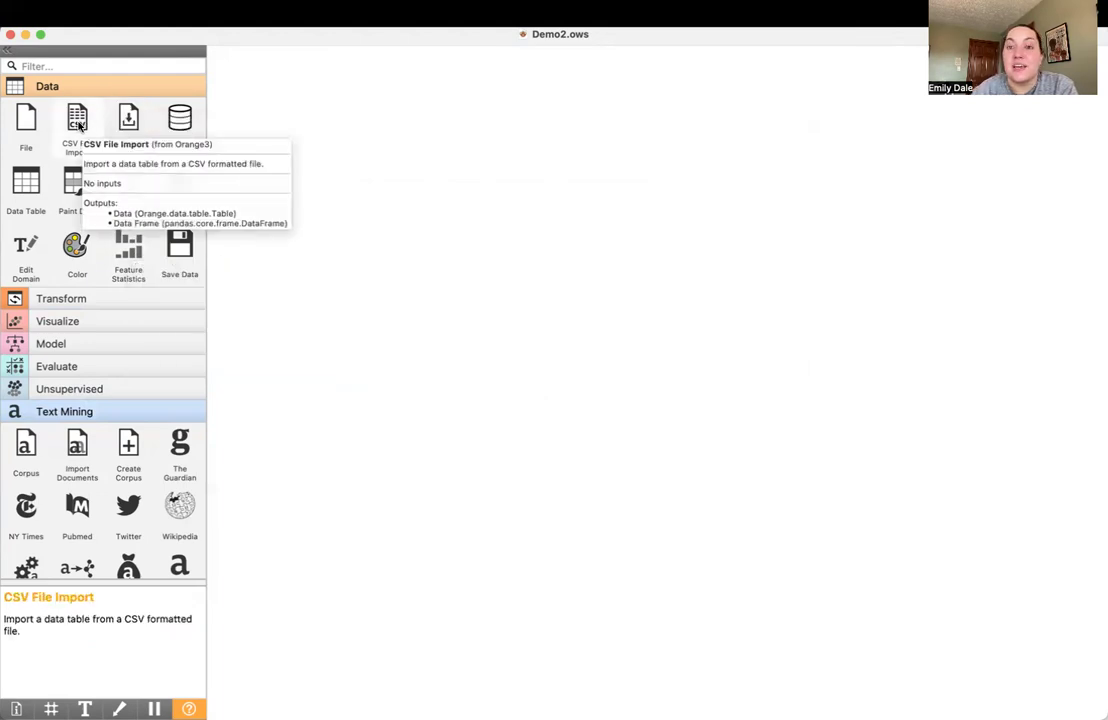
# Add a CSV File Import widget to the empty canvas and open its settings
pyautogui.moveTo(78, 123); pyautogui.dragTo(415, 176)
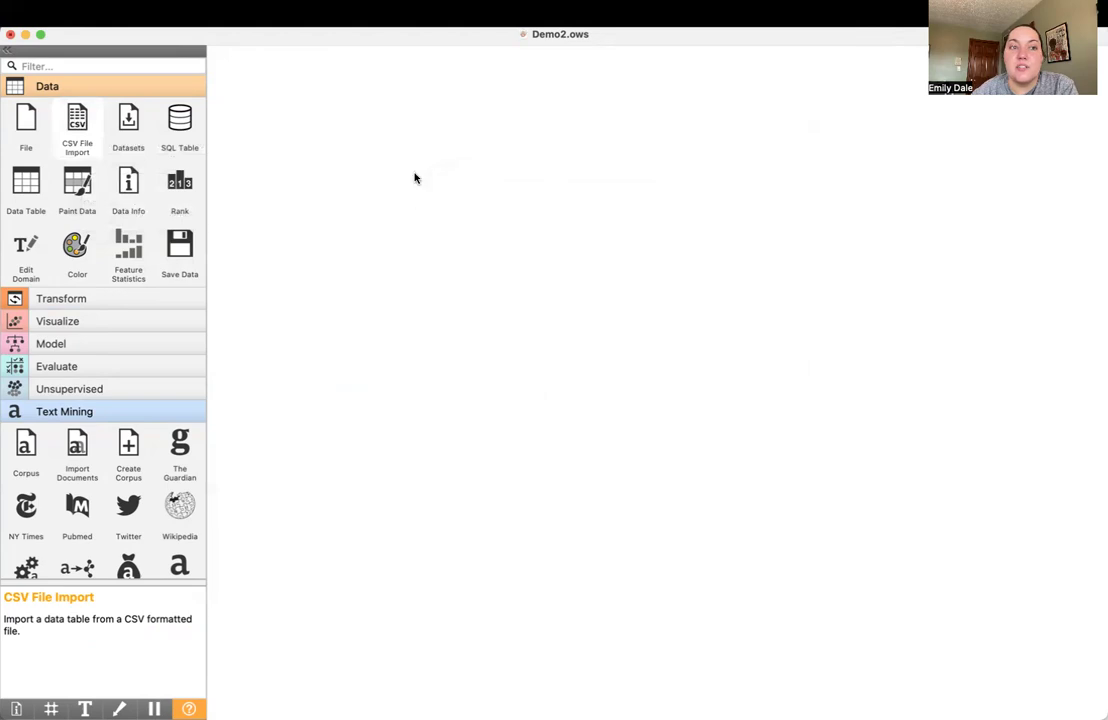
pyautogui.doubleClick(417, 176)
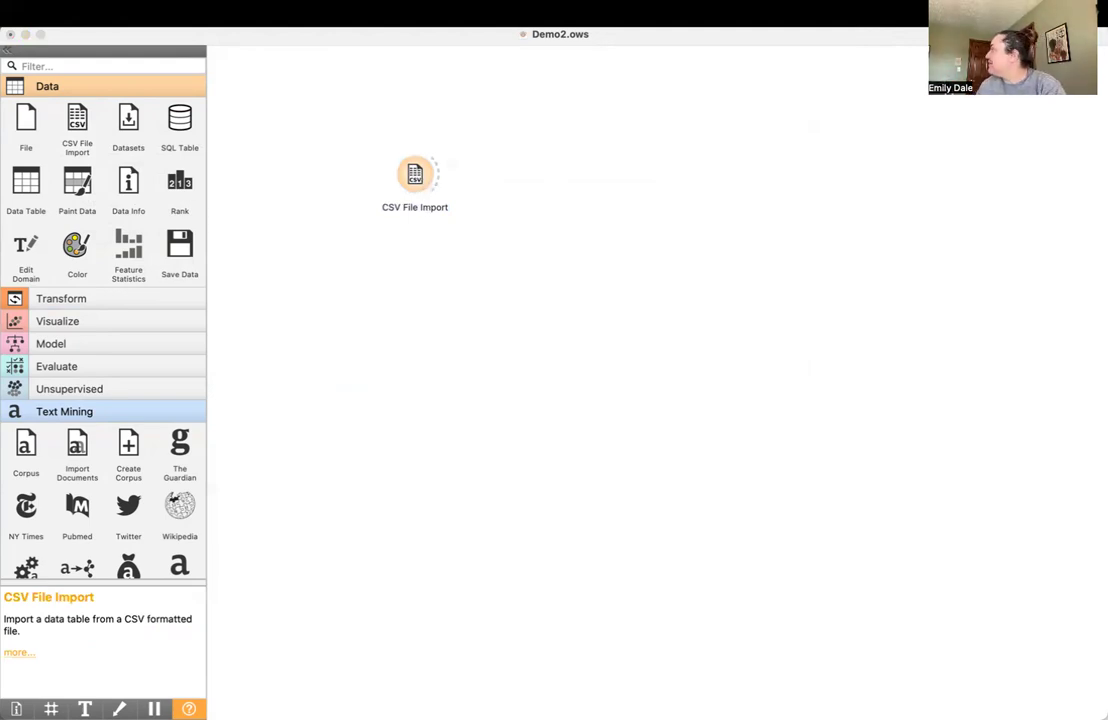
pyautogui.moveTo(870, 119); pyautogui.dragTo(617, 174)
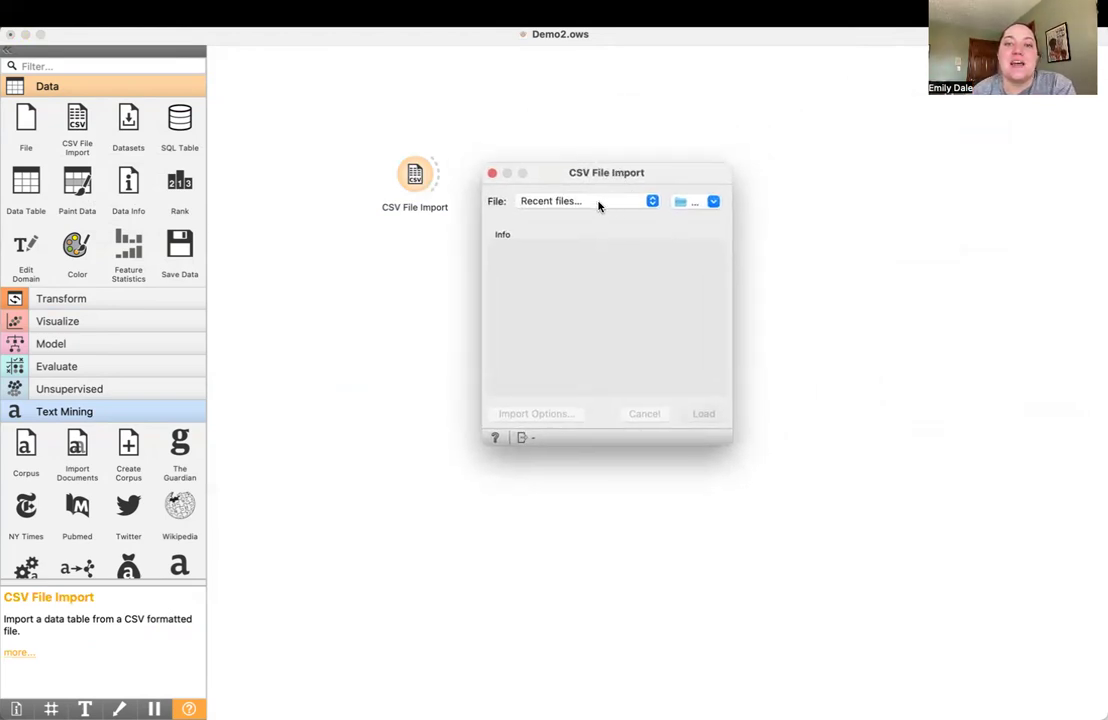
# Choose bbc_news.csv from the Python_Projects folder in Documents as the file to import
pyautogui.click(712, 202)
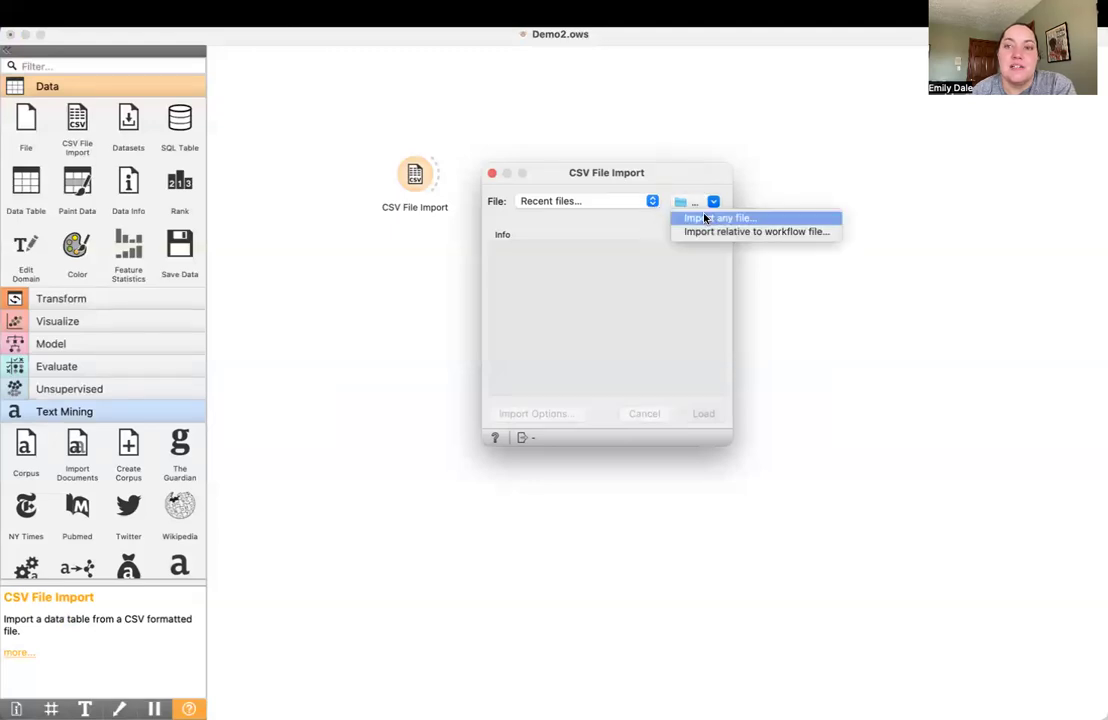
pyautogui.click(716, 218)
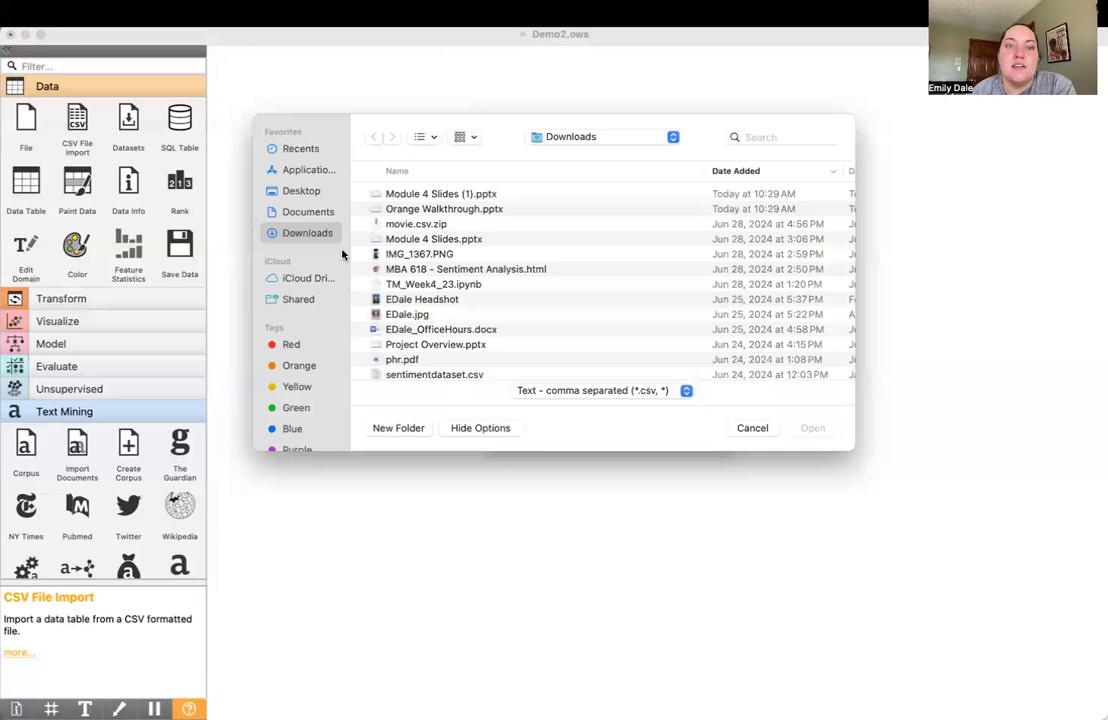
pyautogui.click(322, 213)
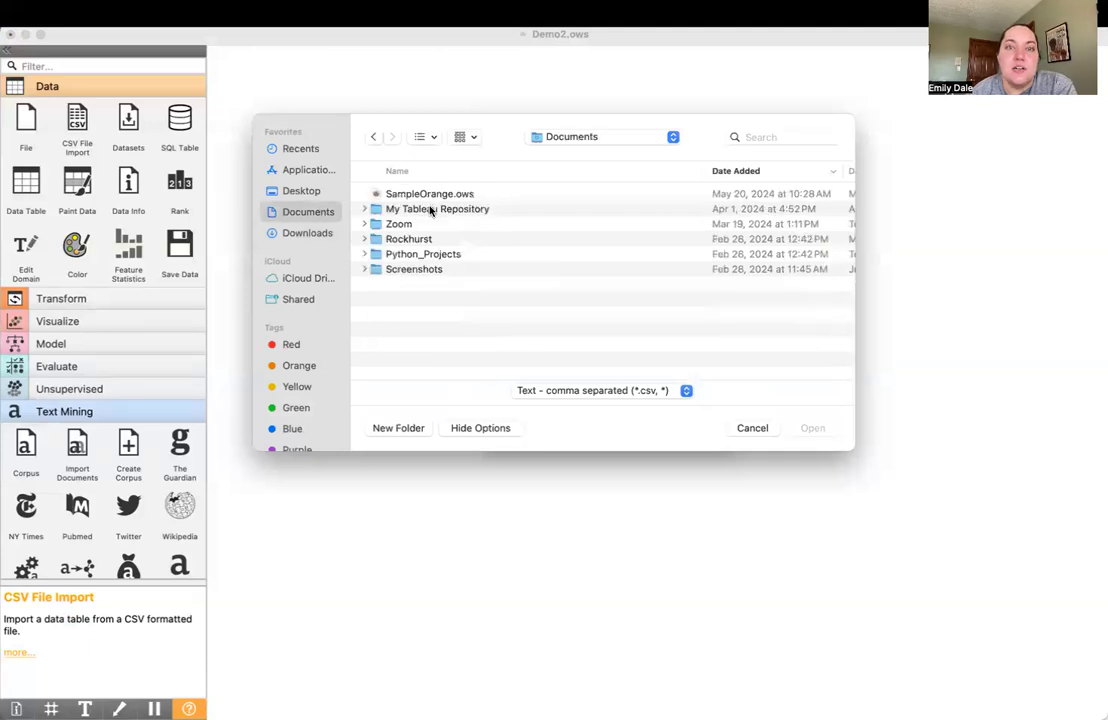
pyautogui.doubleClick(418, 254)
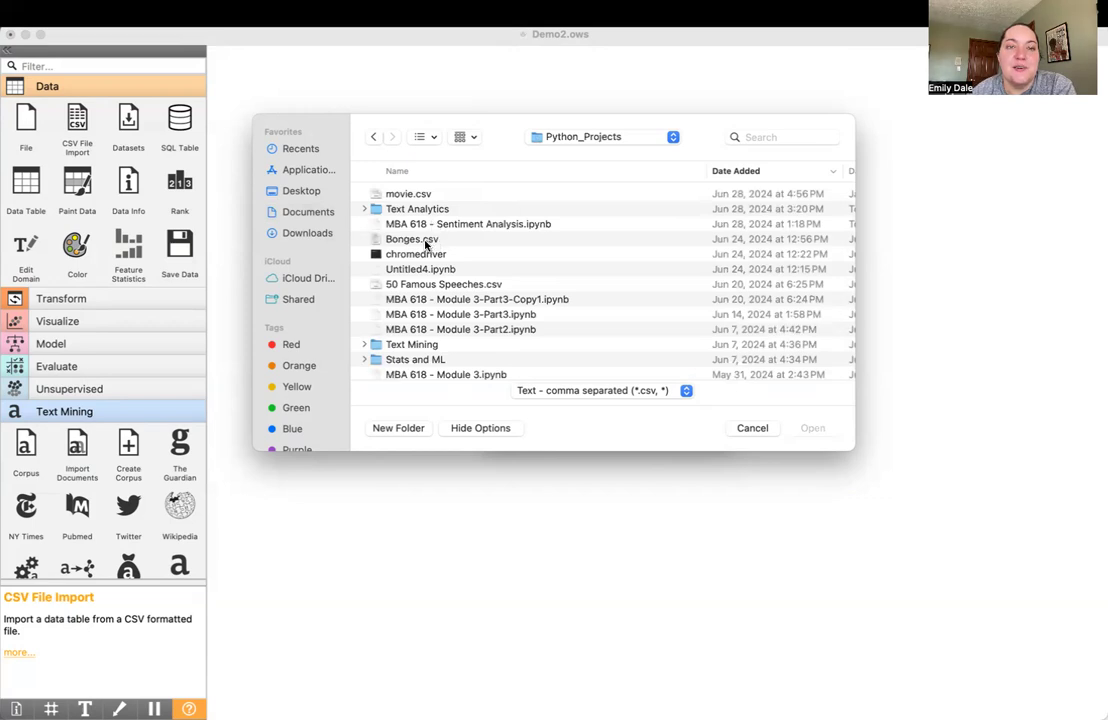
pyautogui.click(428, 240)
pyautogui.scroll(-1, 425, 243)
pyautogui.scroll(-5, 425, 243)
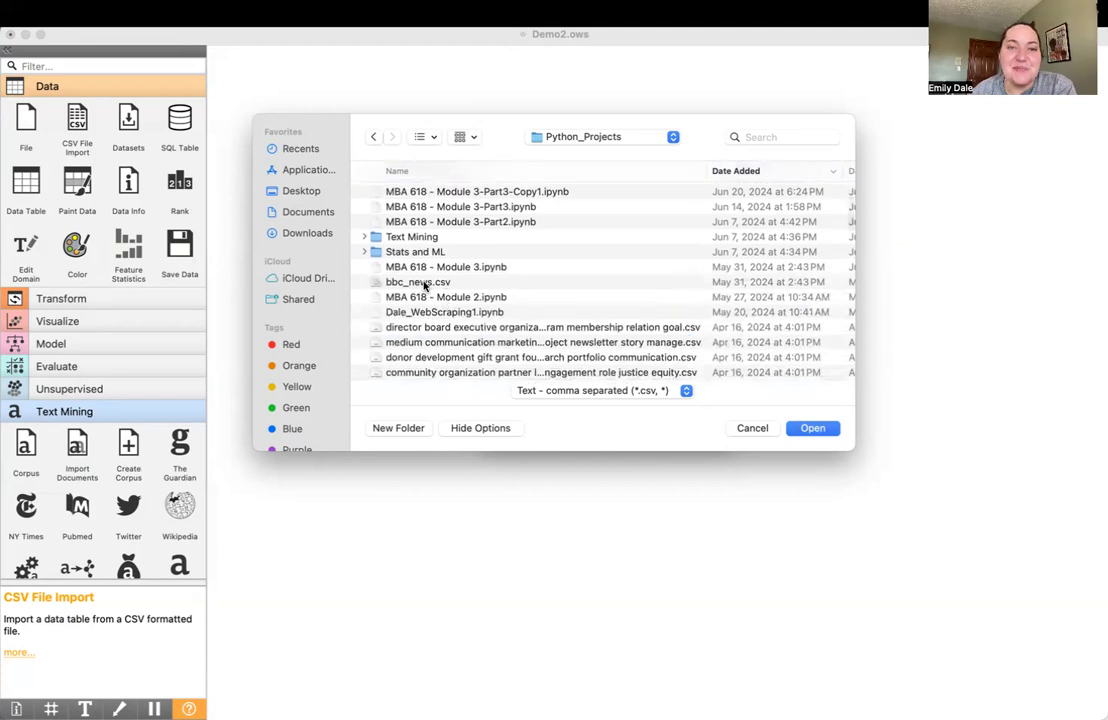
pyautogui.click(425, 284)
pyautogui.click(813, 430)
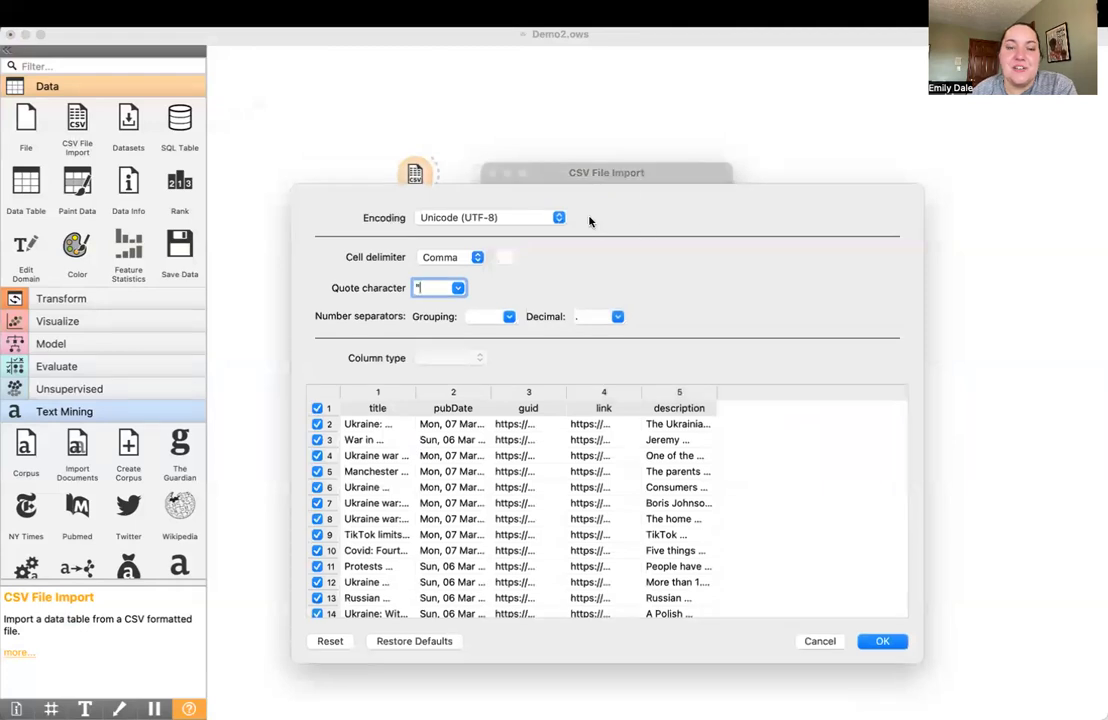
# Review the number grouping separator choices, confirm the bbc_news.csv import with the default options, and close the widget's settings
pyautogui.click(510, 317)
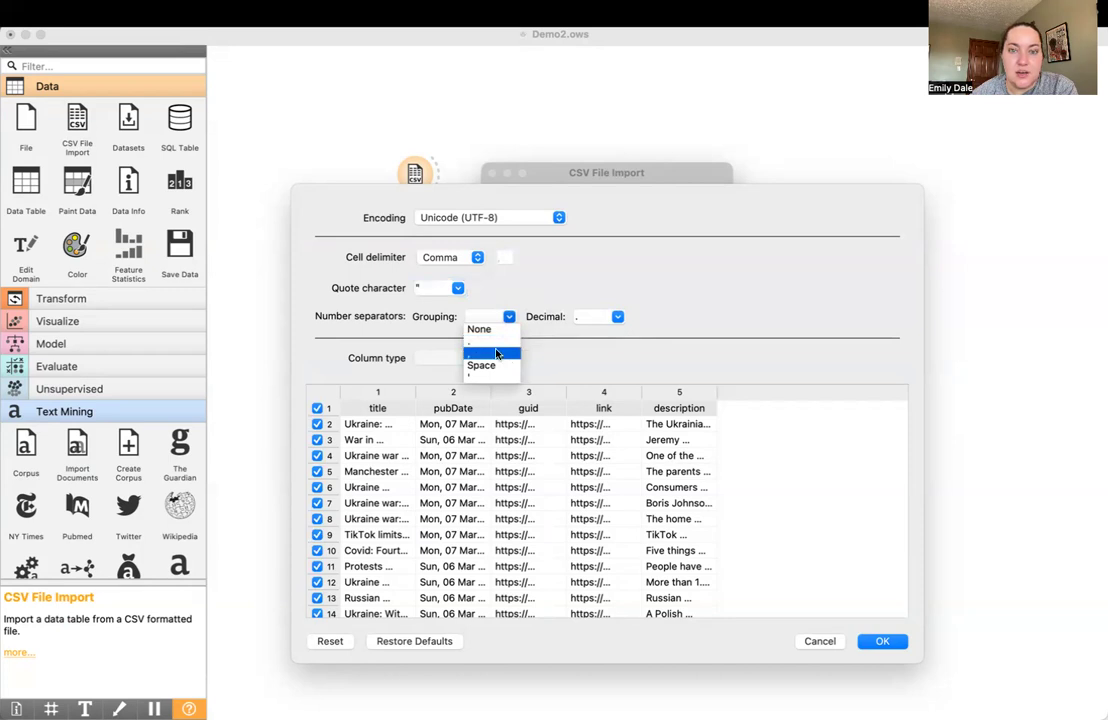
pyautogui.click(519, 299)
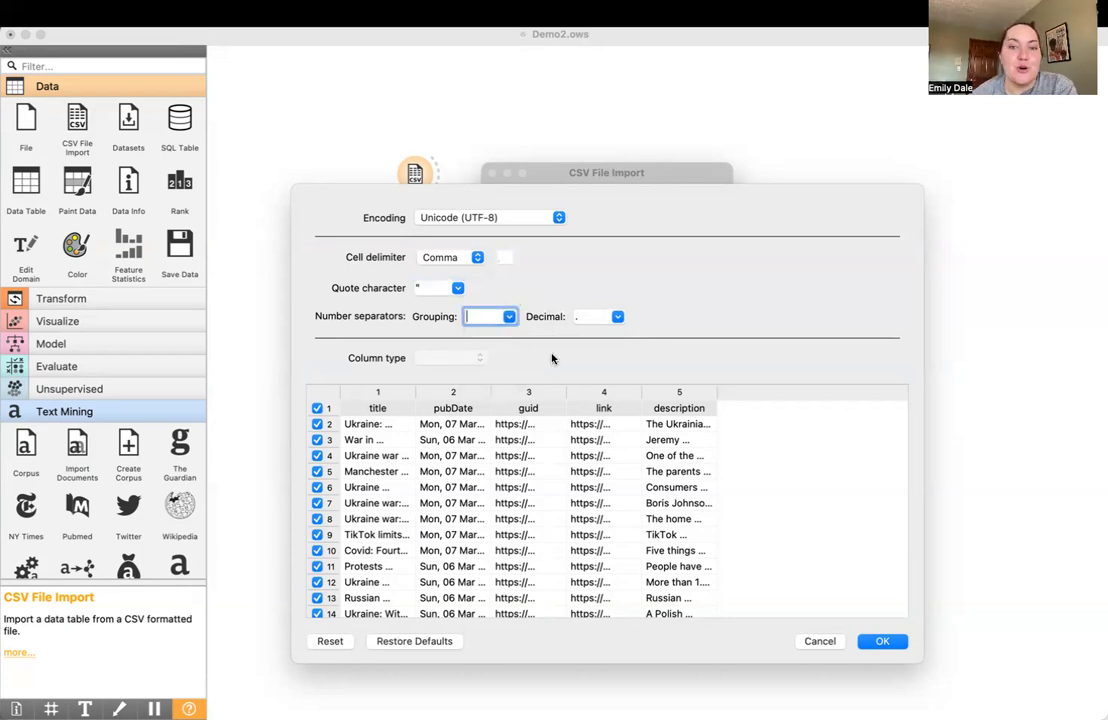
pyautogui.click(882, 641)
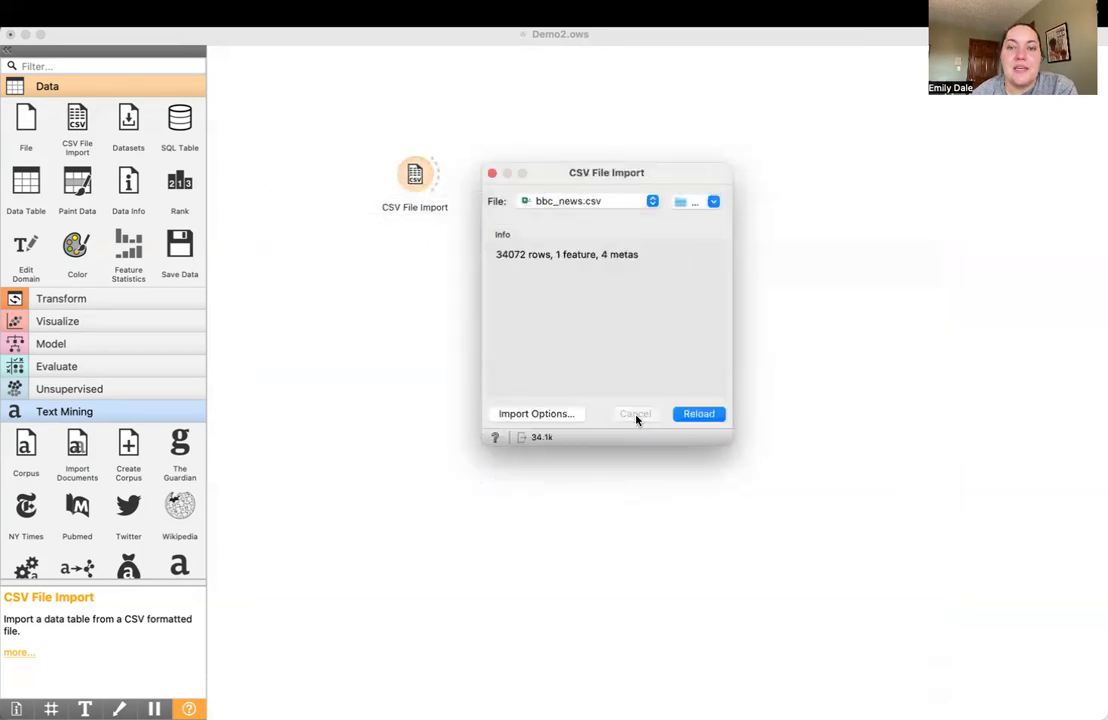
pyautogui.click(492, 173)
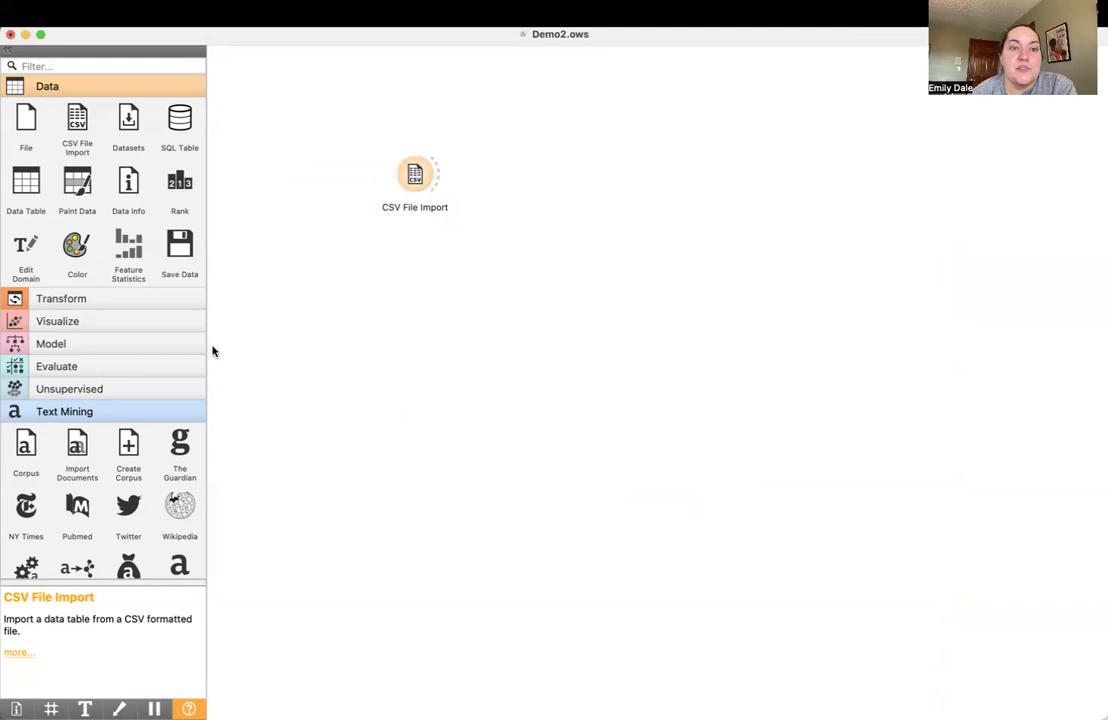
# Collapse the Text Mining widgets, return to the presentation and go to the "4. Import your dataset" slide
pyautogui.click(116, 413)
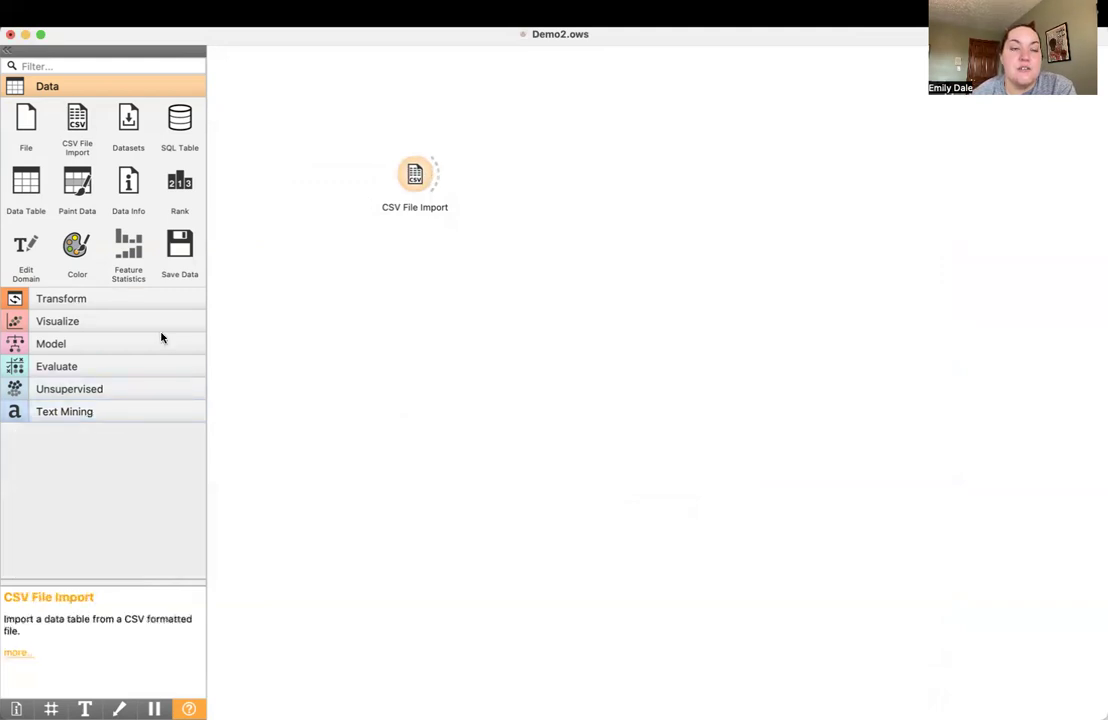
pyautogui.hotkey('ctrl', 'Left')
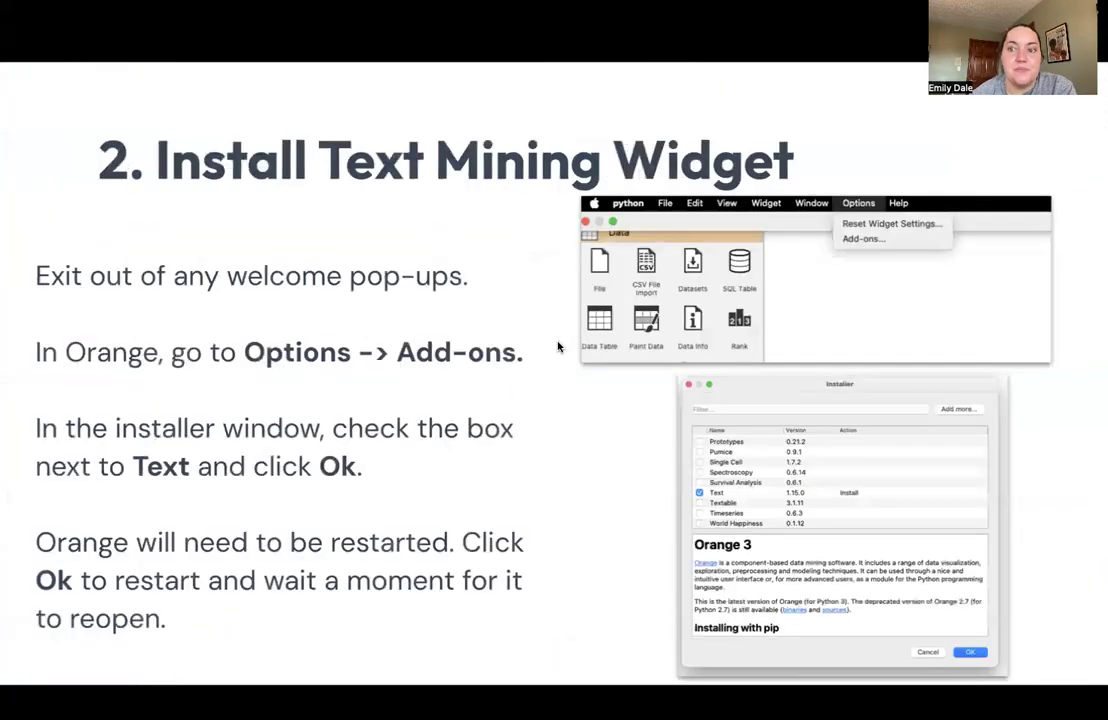
pyautogui.press('Right')
pyautogui.press('Right')
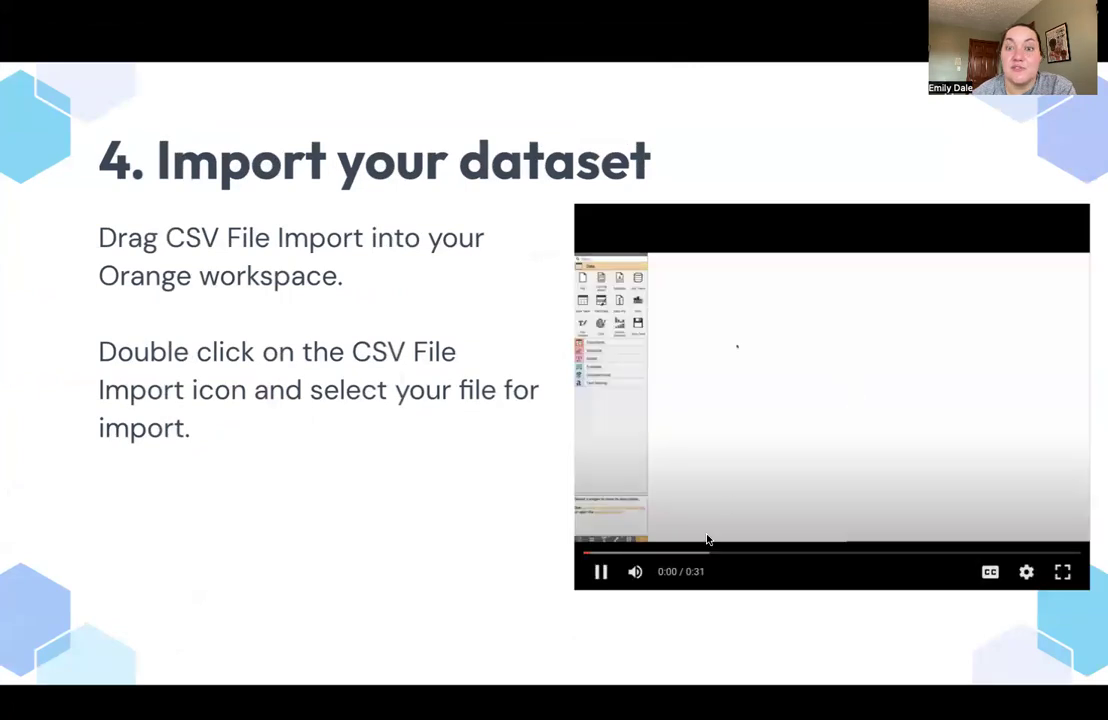
# Go to the "5. Create a corpus" slide, switch to Orange and add a Corpus widget connected to CSV File Import
pyautogui.press('Right')
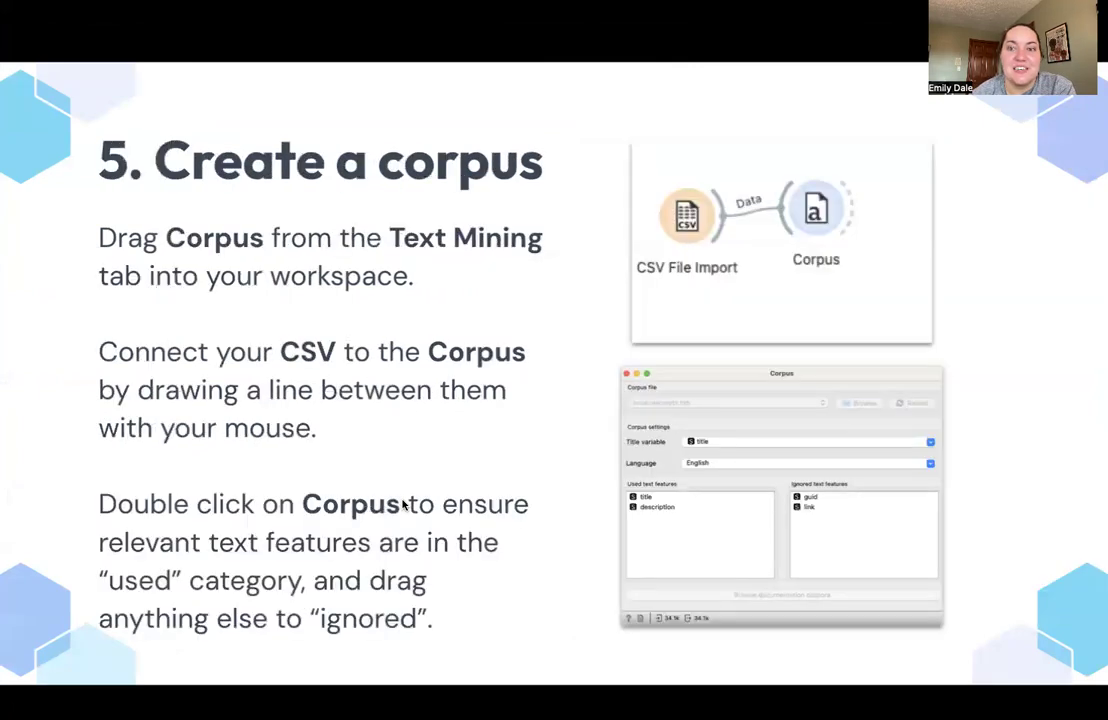
pyautogui.hotkey('ctrl', 'Right')
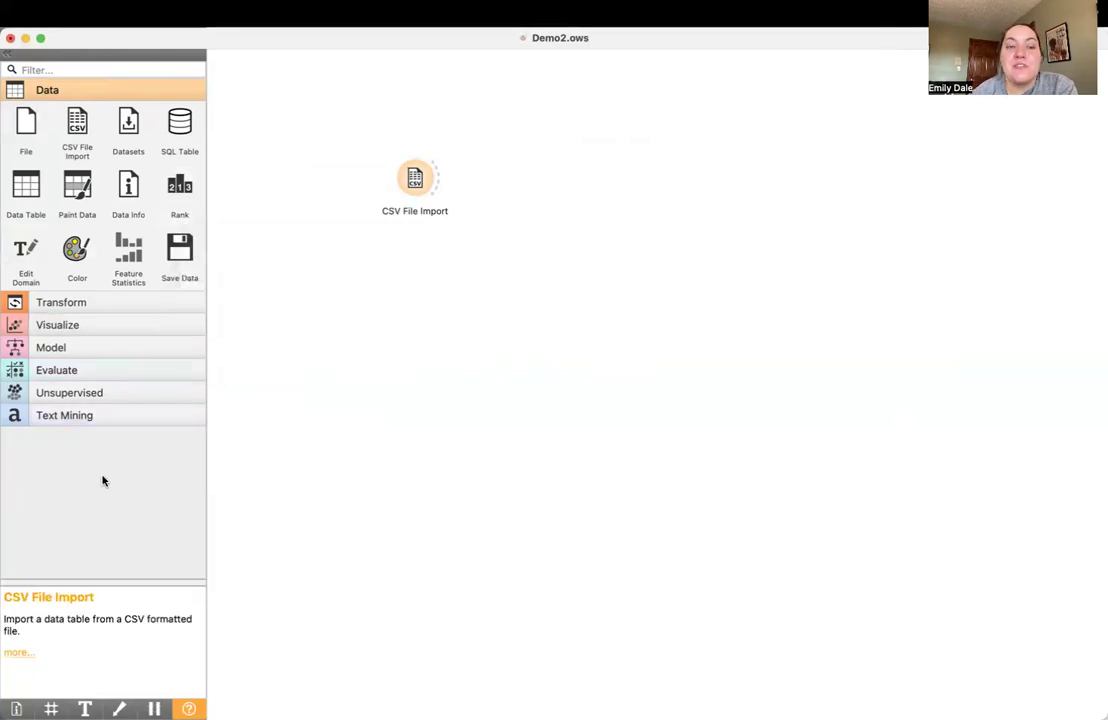
pyautogui.click(94, 415)
pyautogui.moveTo(26, 452); pyautogui.dragTo(497, 180)
# Review the used and ignored text features in the Corpus widget's settings and close them
pyautogui.doubleClick(502, 187)
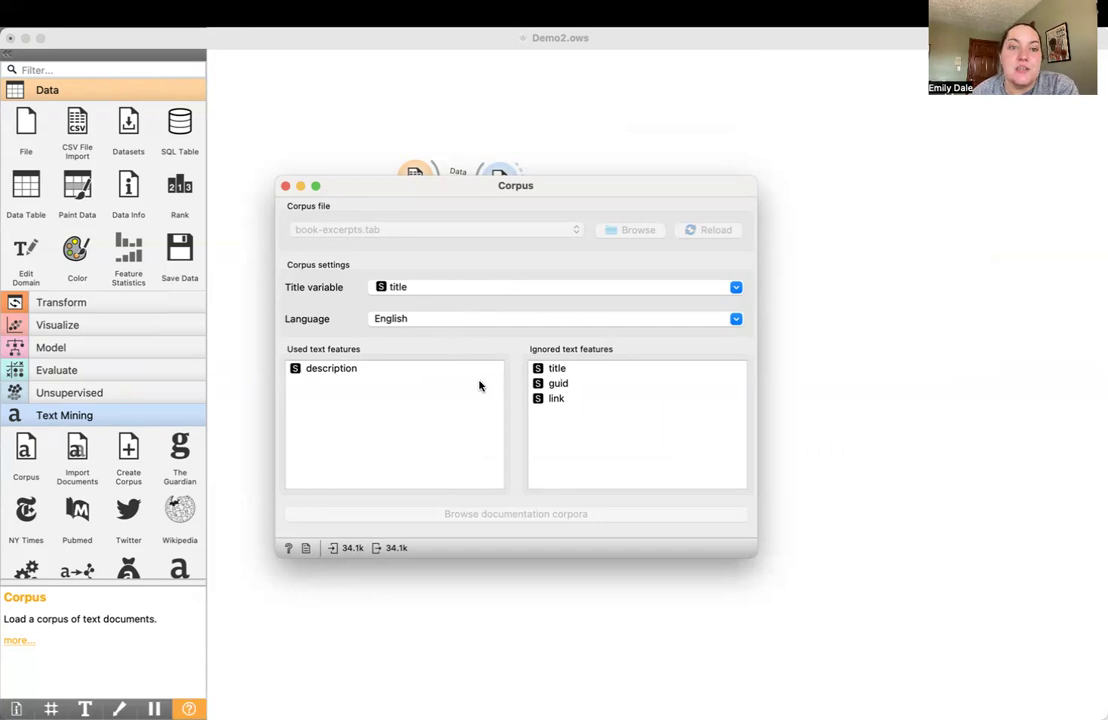
pyautogui.click(392, 370)
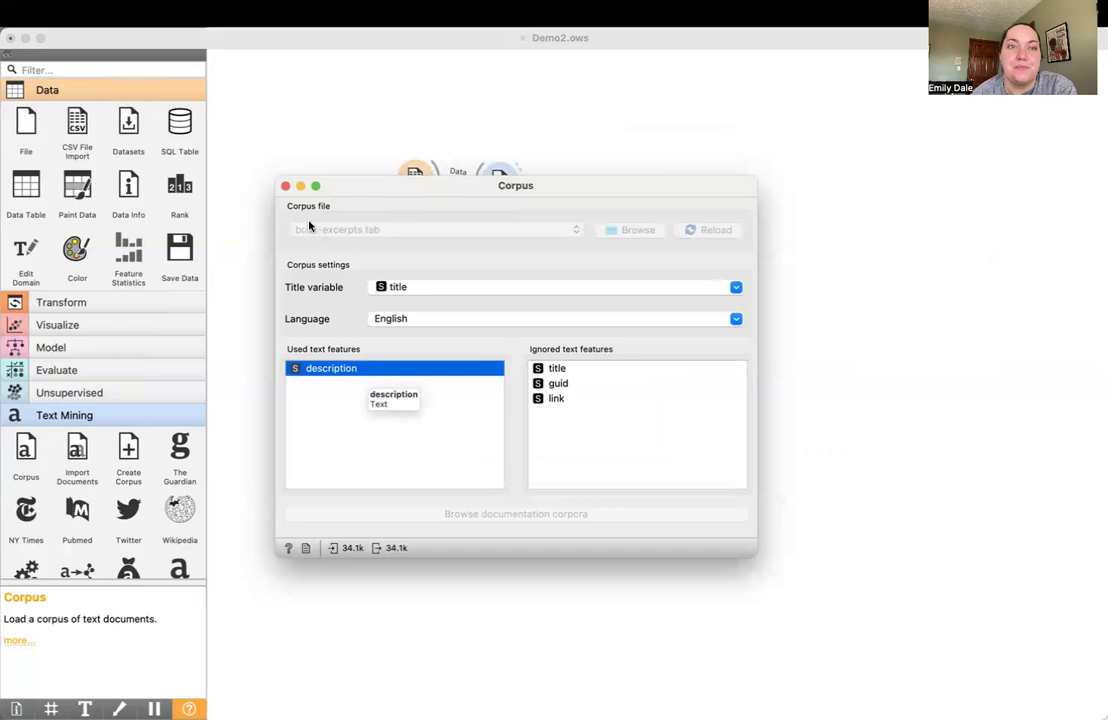
pyautogui.click(285, 186)
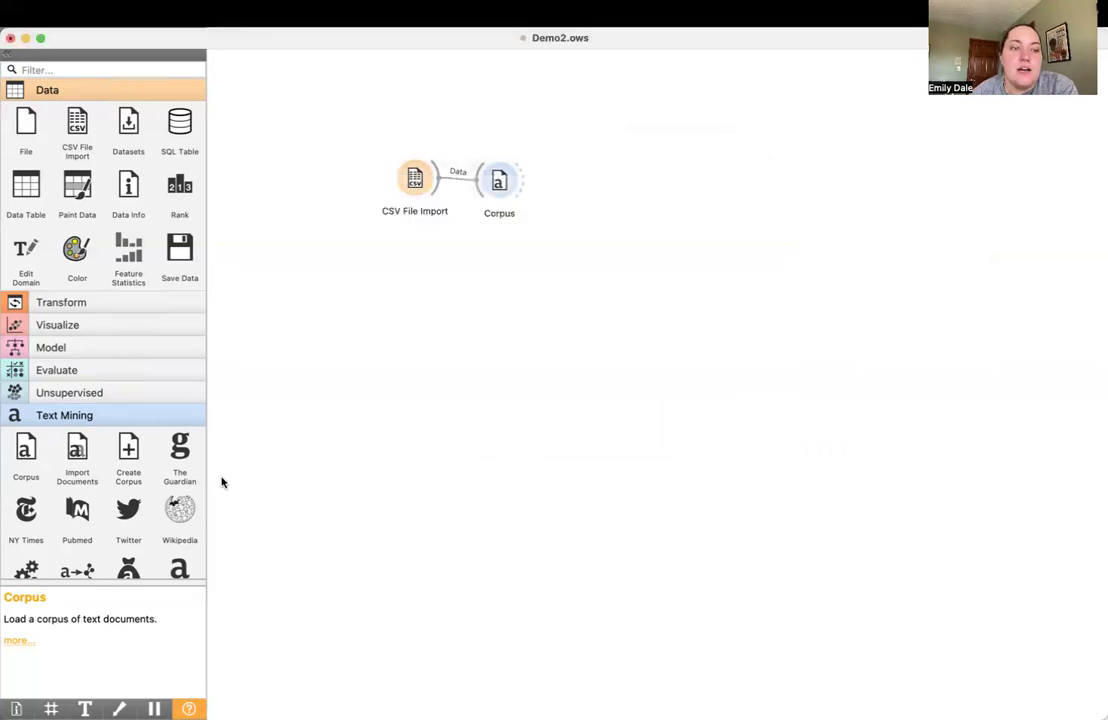
# Add a Preprocess Text widget connected to Corpus and enable Remove accents in its Transformation settings
pyautogui.scroll(-3, 128, 505)
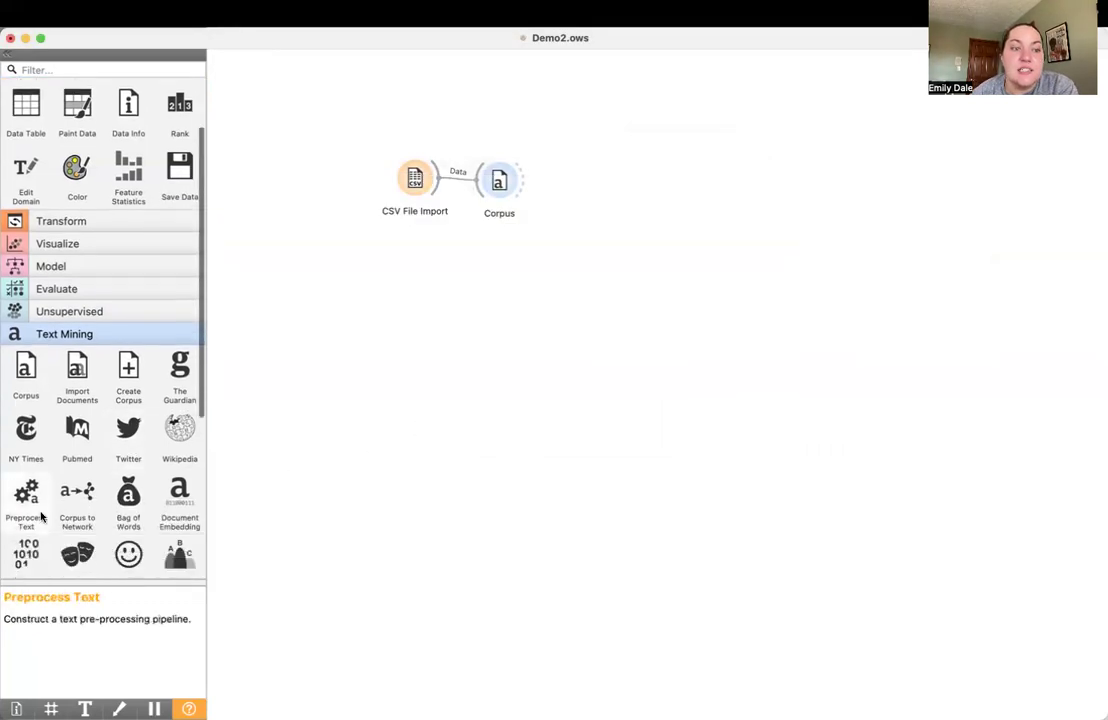
pyautogui.moveTo(27, 512); pyautogui.dragTo(594, 180)
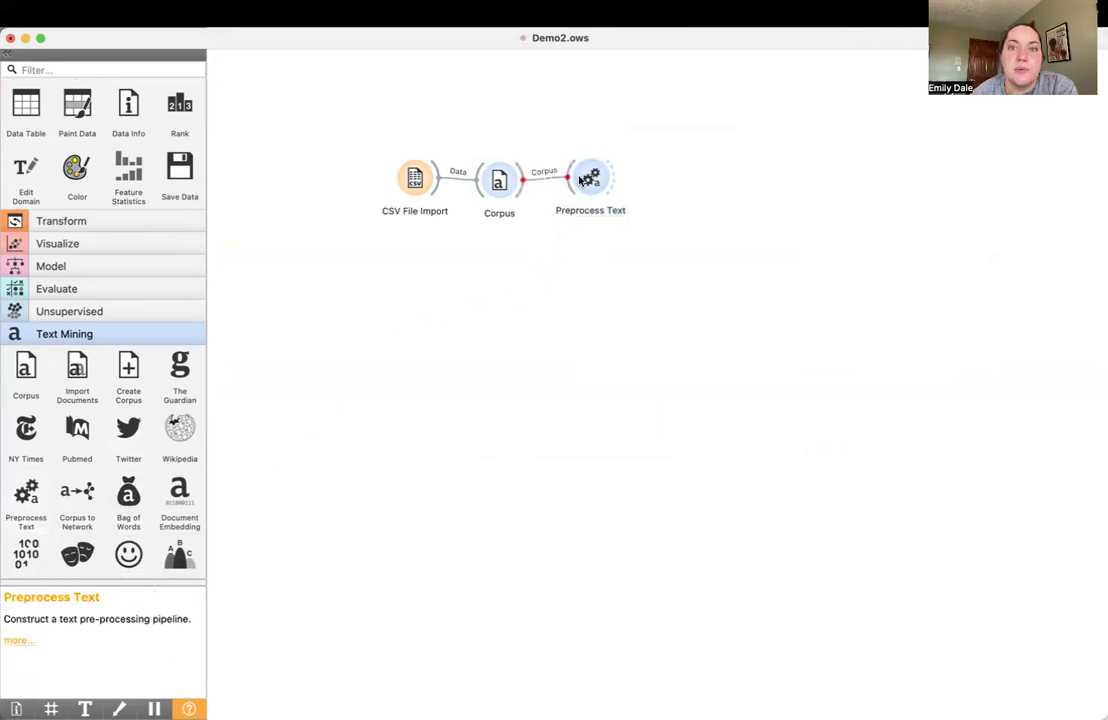
pyautogui.doubleClick(593, 180)
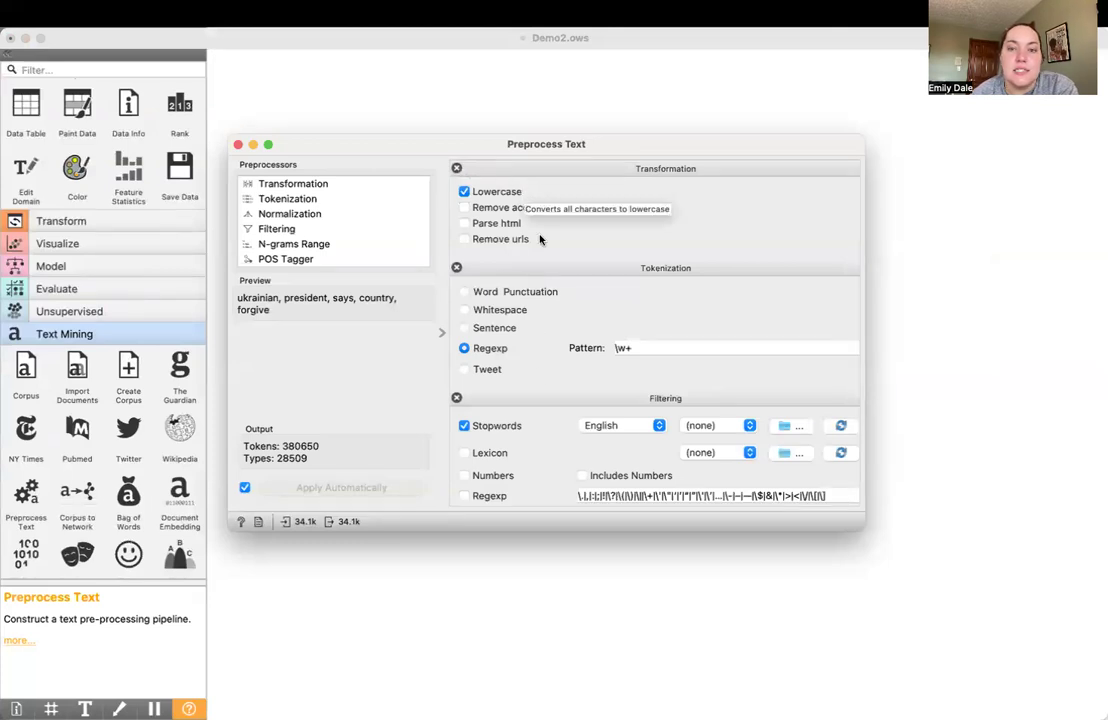
pyautogui.click(536, 207)
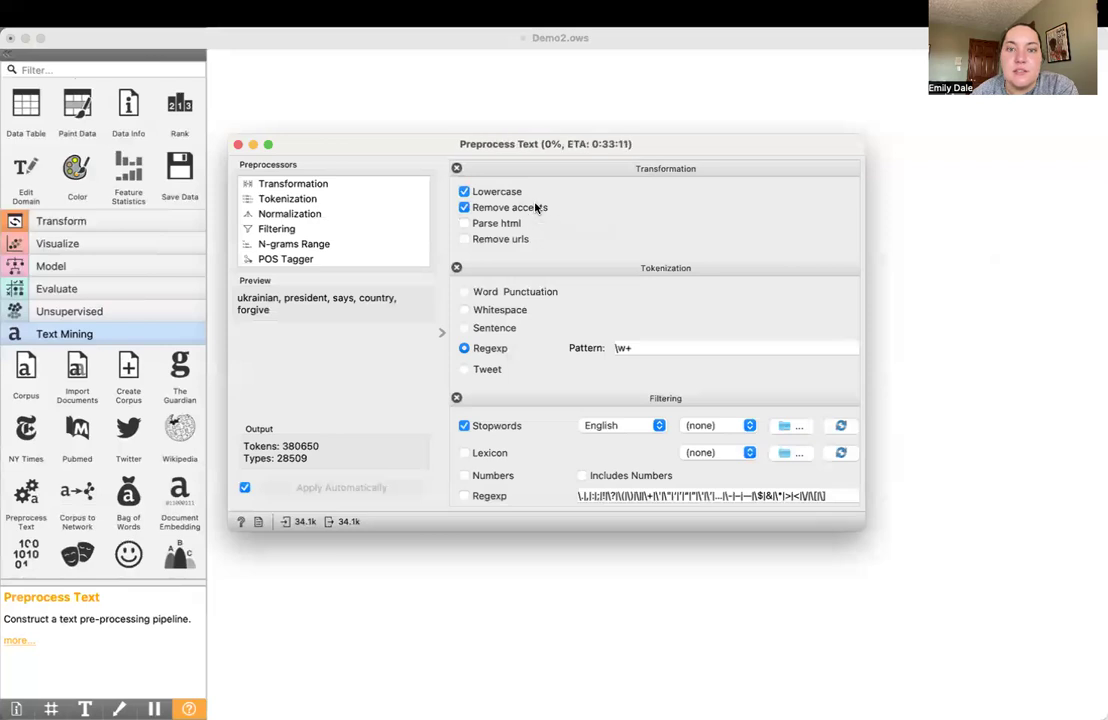
pyautogui.scroll(-1, 818, 416)
pyautogui.scroll(-5, 818, 416)
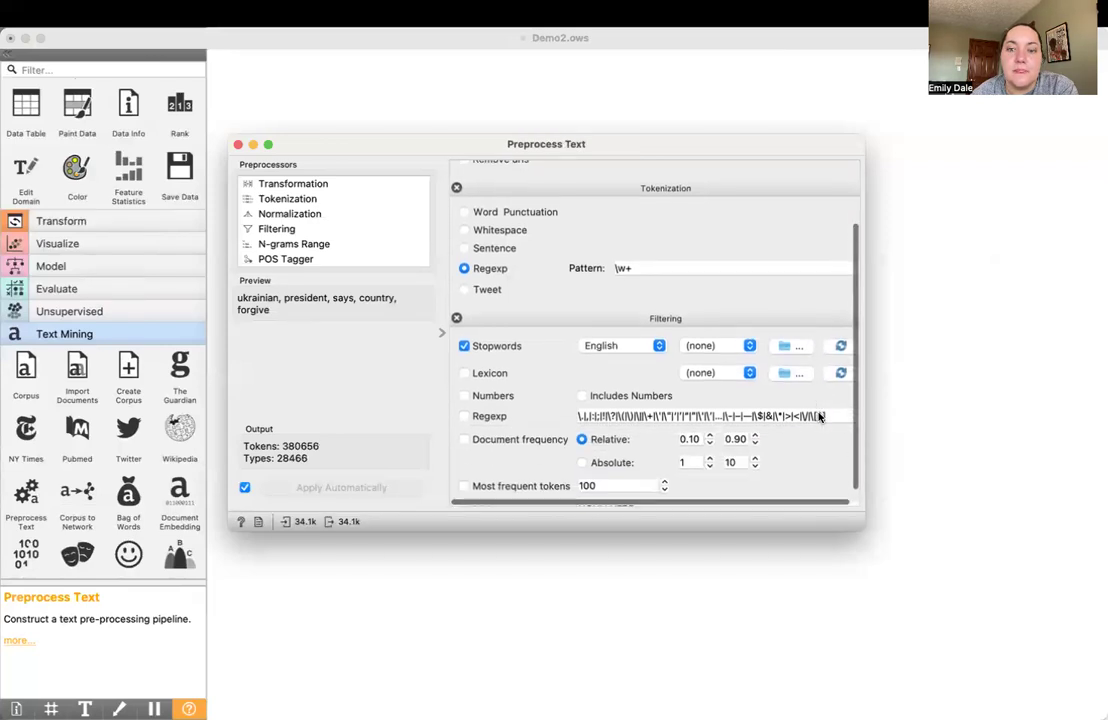
pyautogui.click(466, 371)
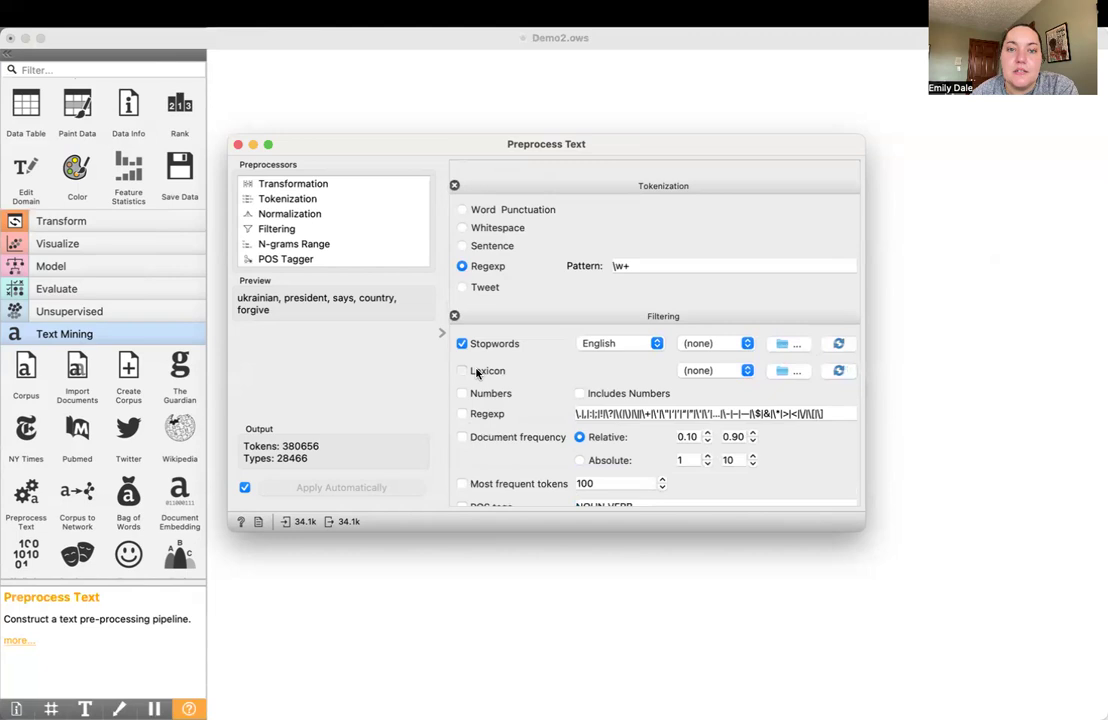
pyautogui.click(713, 370)
pyautogui.click(721, 371)
pyautogui.click(738, 371)
pyautogui.click(653, 371)
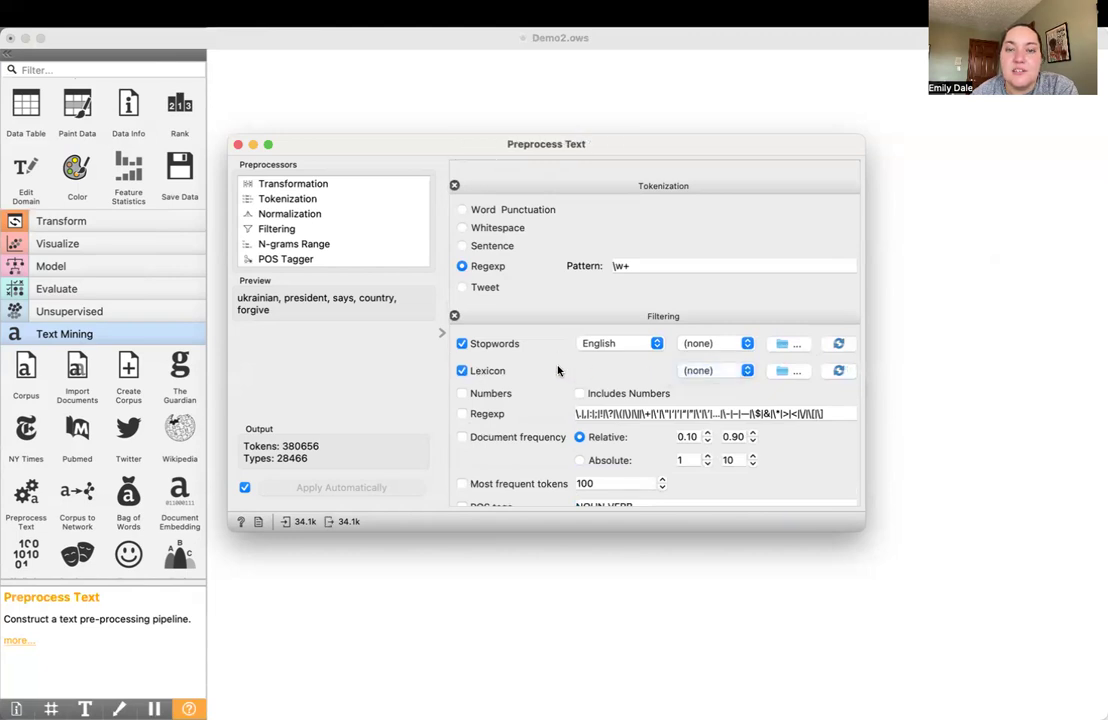
pyautogui.click(502, 371)
# Enable the Numbers filter in the Filtering settings of Preprocess Text
pyautogui.scroll(-1, 502, 375)
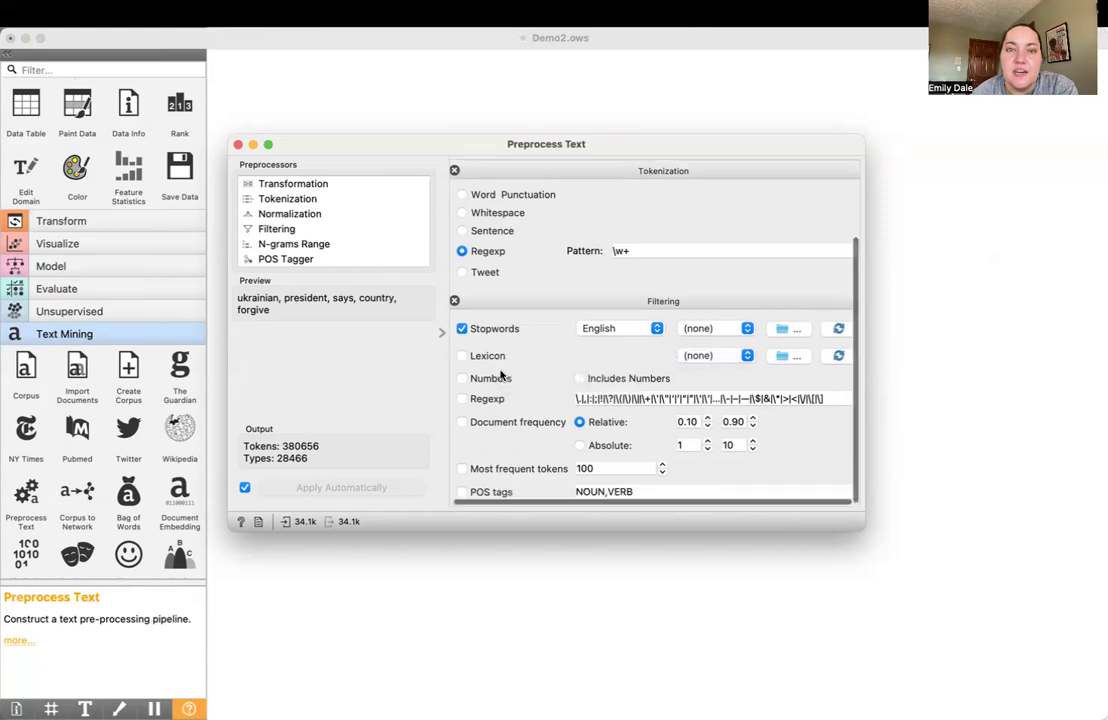
pyautogui.scroll(-1, 502, 375)
pyautogui.scroll(3, 502, 375)
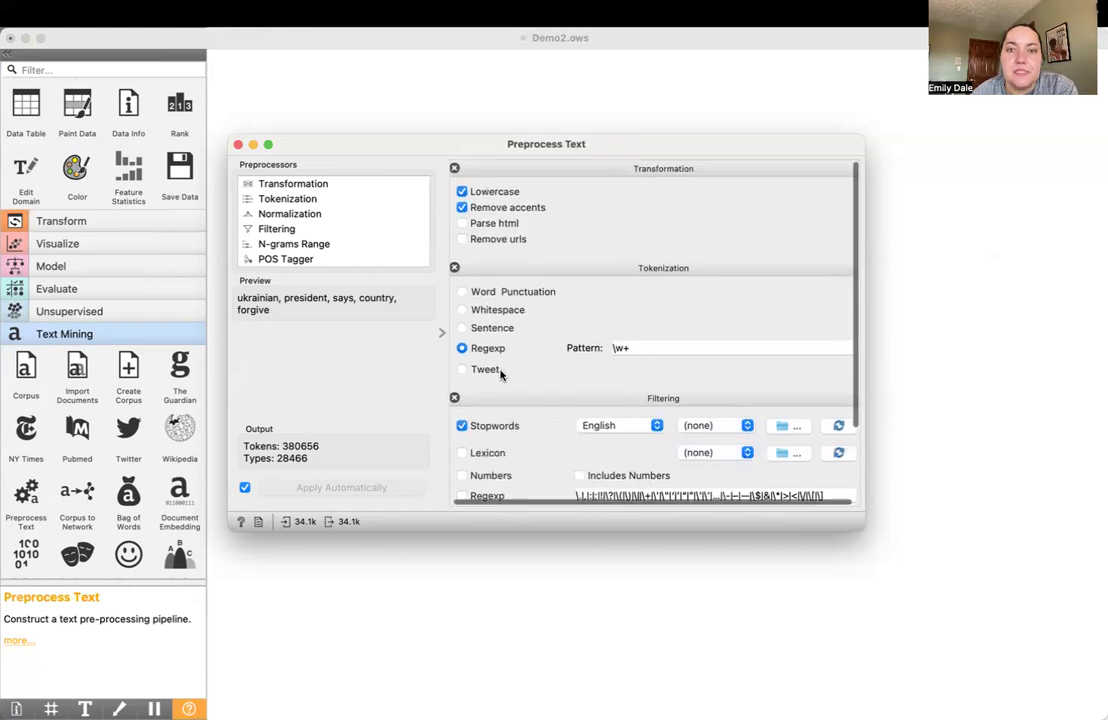
pyautogui.scroll(-2, 502, 375)
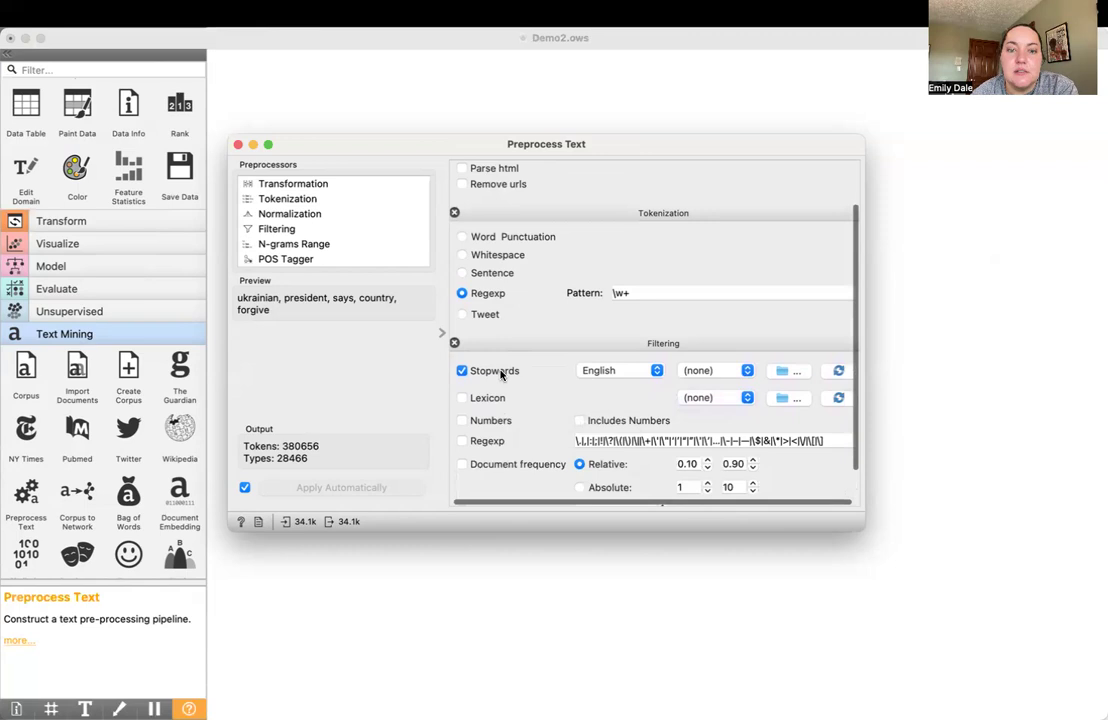
pyautogui.scroll(-3, 502, 375)
pyautogui.click(485, 377)
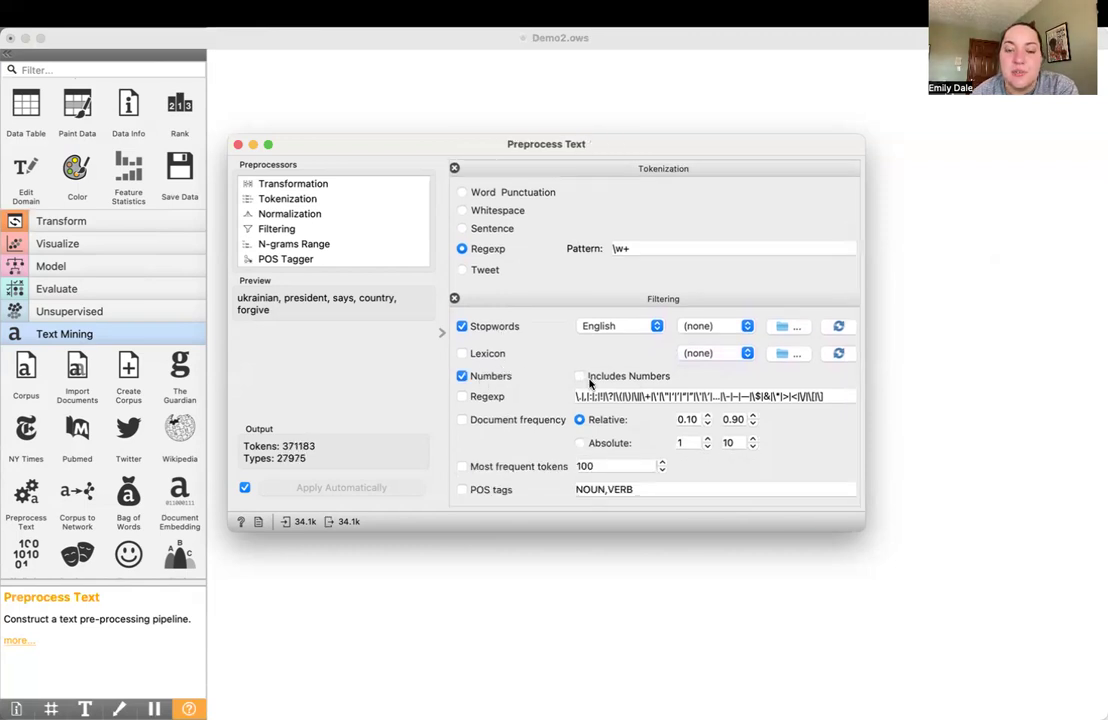
# Enable the Document frequency filter with an absolute range from 10 to max
pyautogui.click(499, 418)
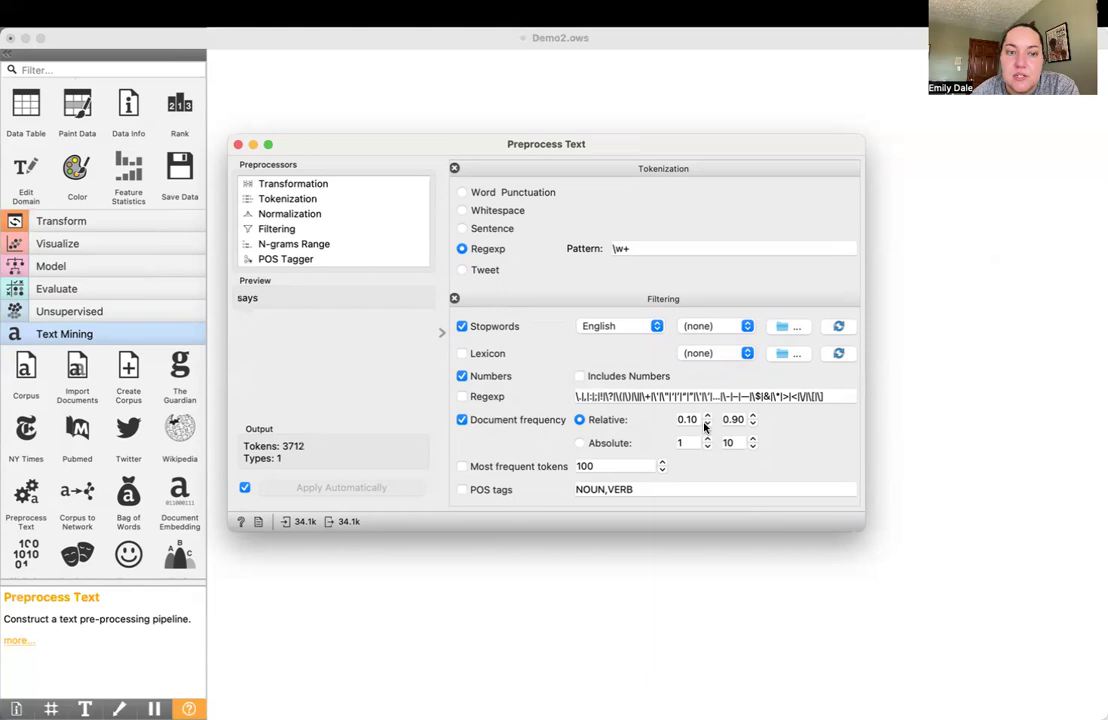
pyautogui.click(600, 446)
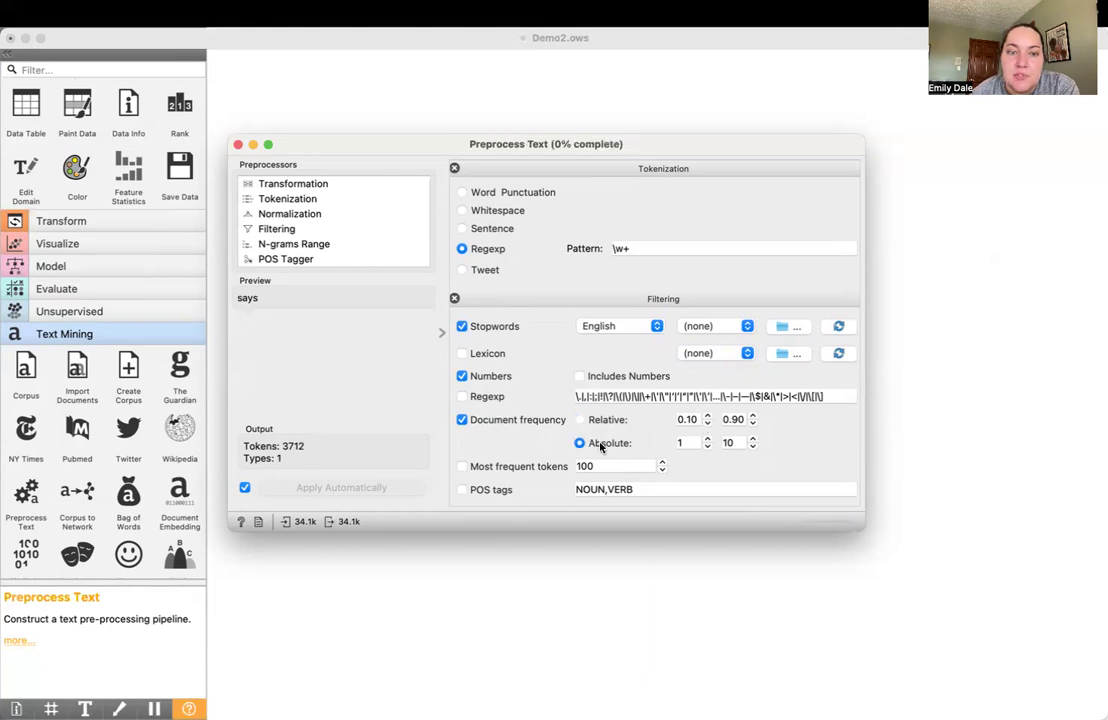
pyautogui.click(690, 443)
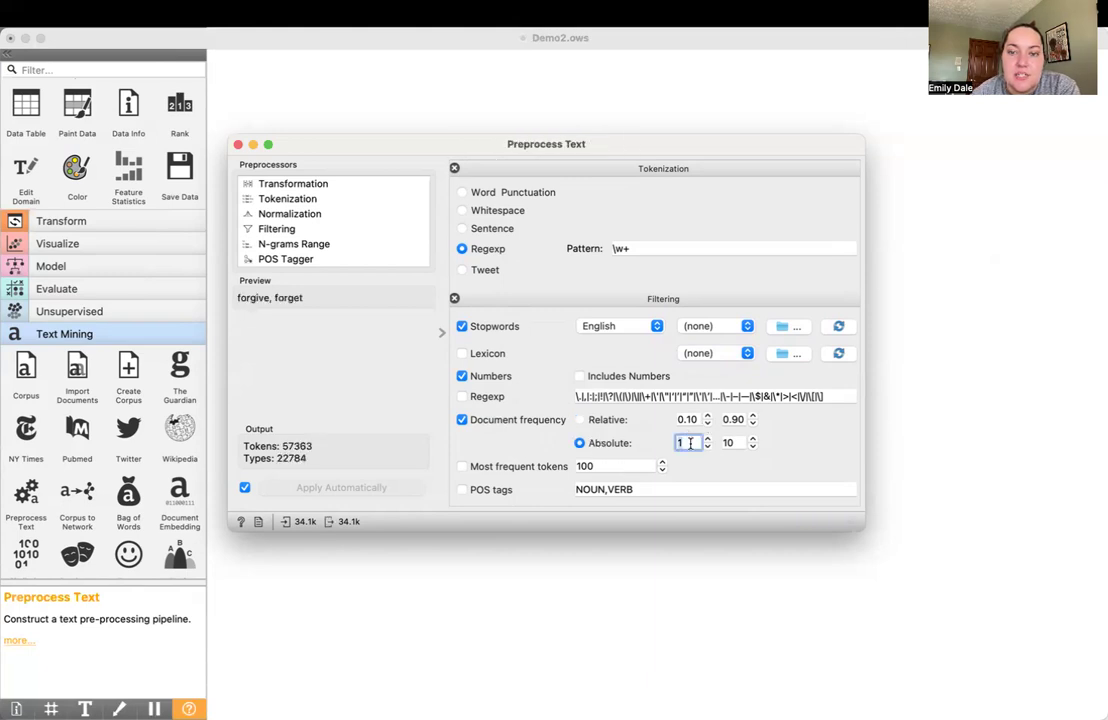
pyautogui.write('0')
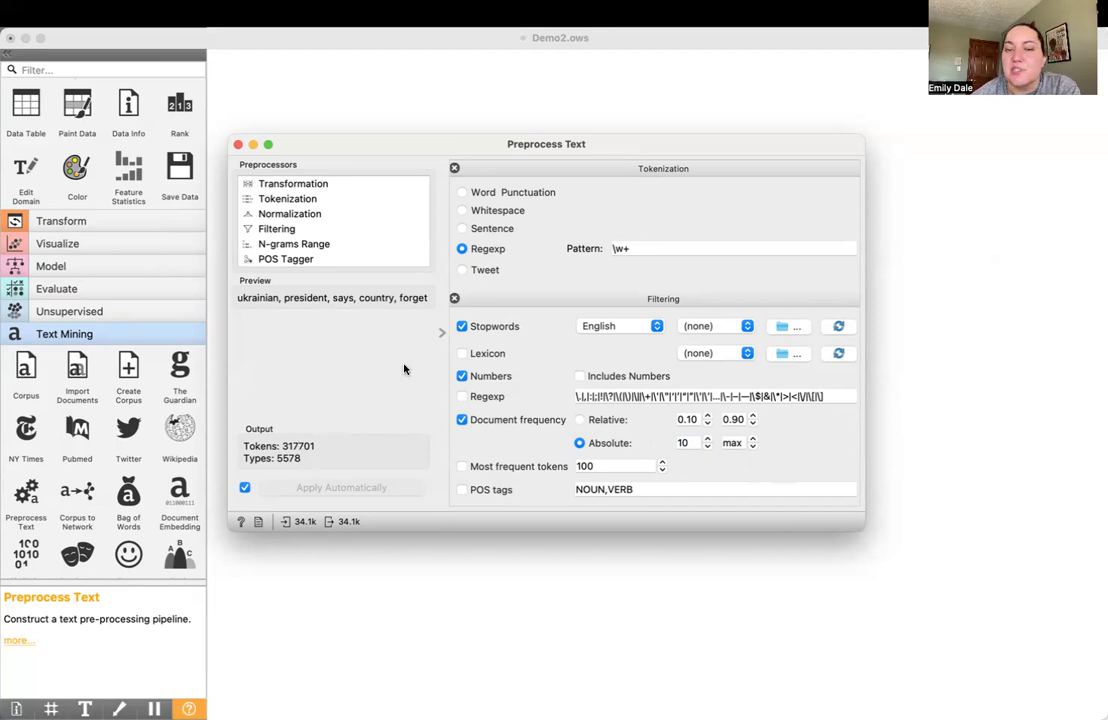
# Add a Normalization preprocessor using the WordNet Lemmatizer and close the Preprocess Text settings
pyautogui.scroll(5, 603, 302)
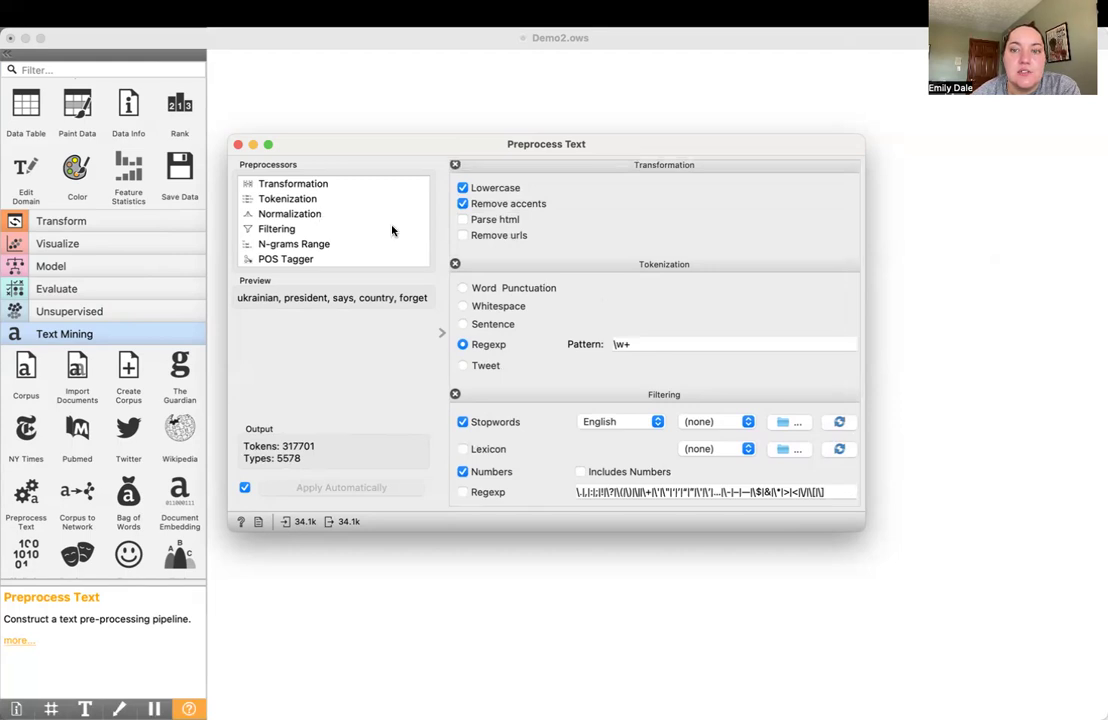
pyautogui.click(303, 217)
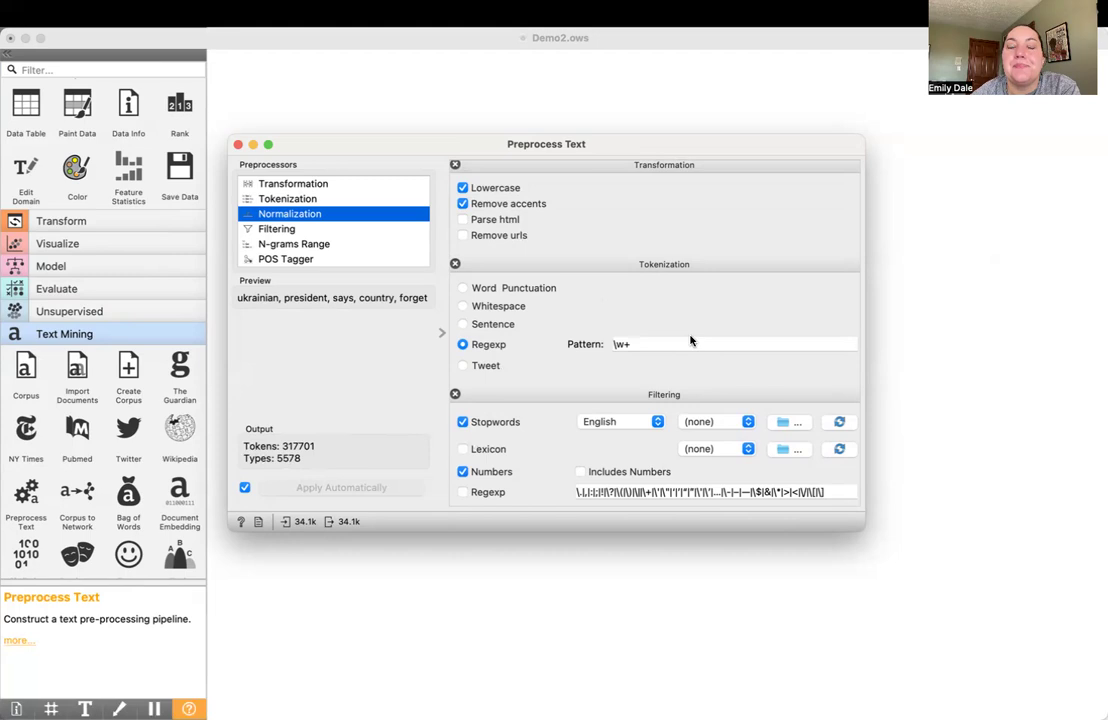
pyautogui.scroll(-5, 640, 412)
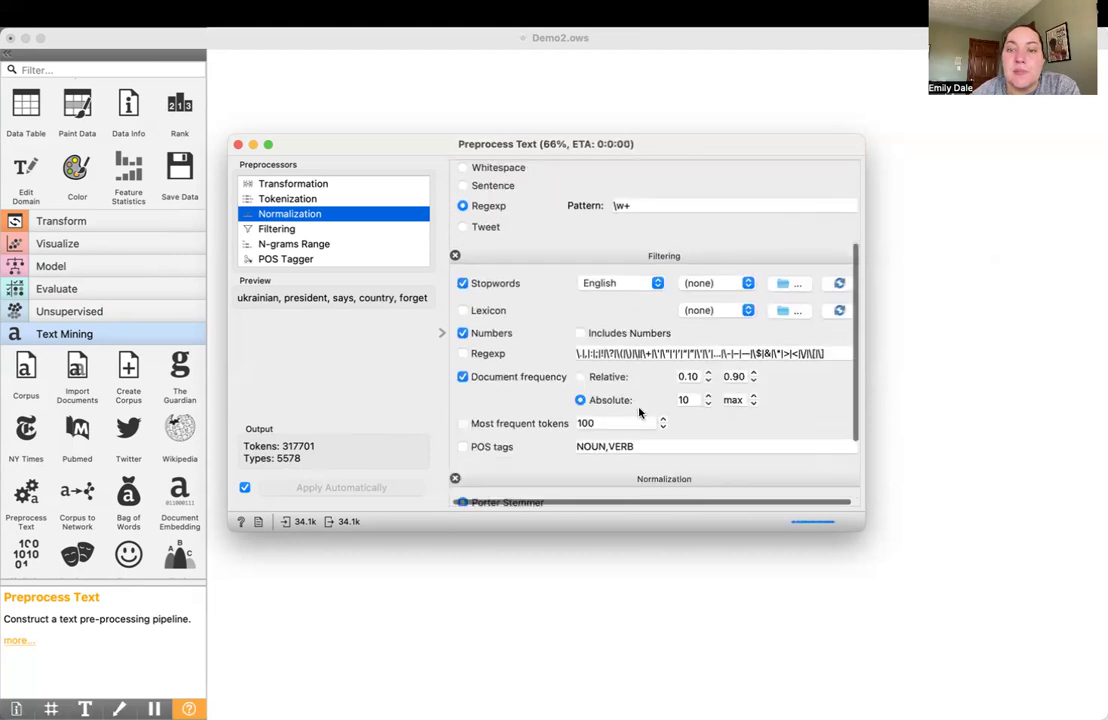
pyautogui.scroll(-2, 640, 412)
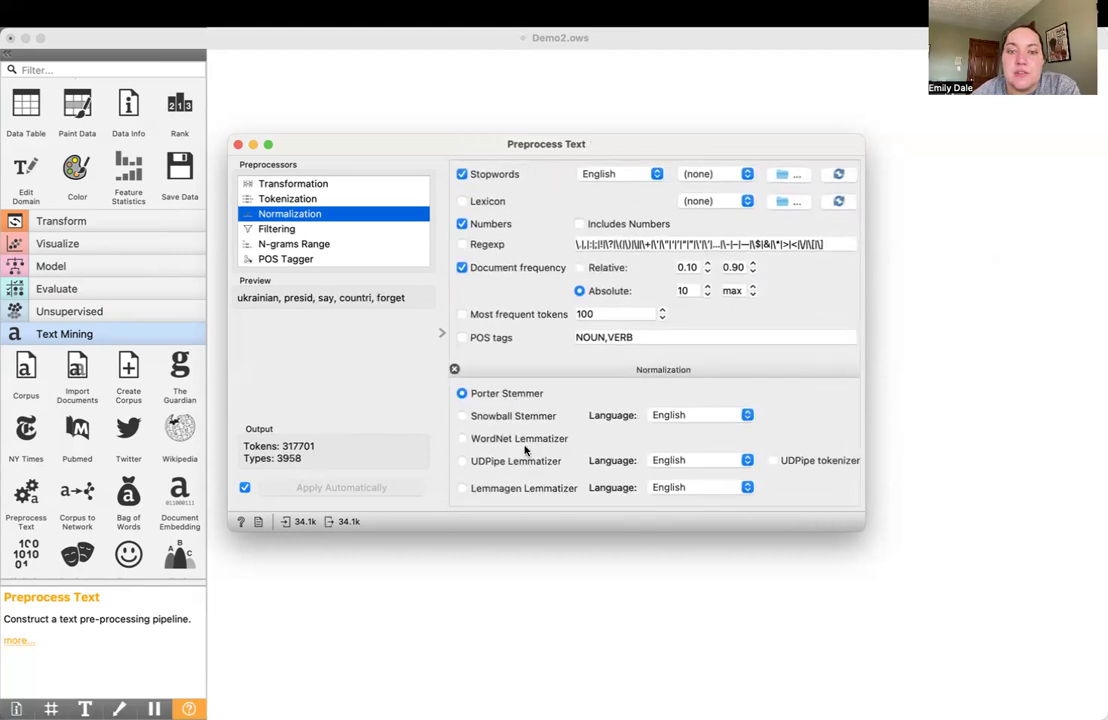
pyautogui.click(501, 445)
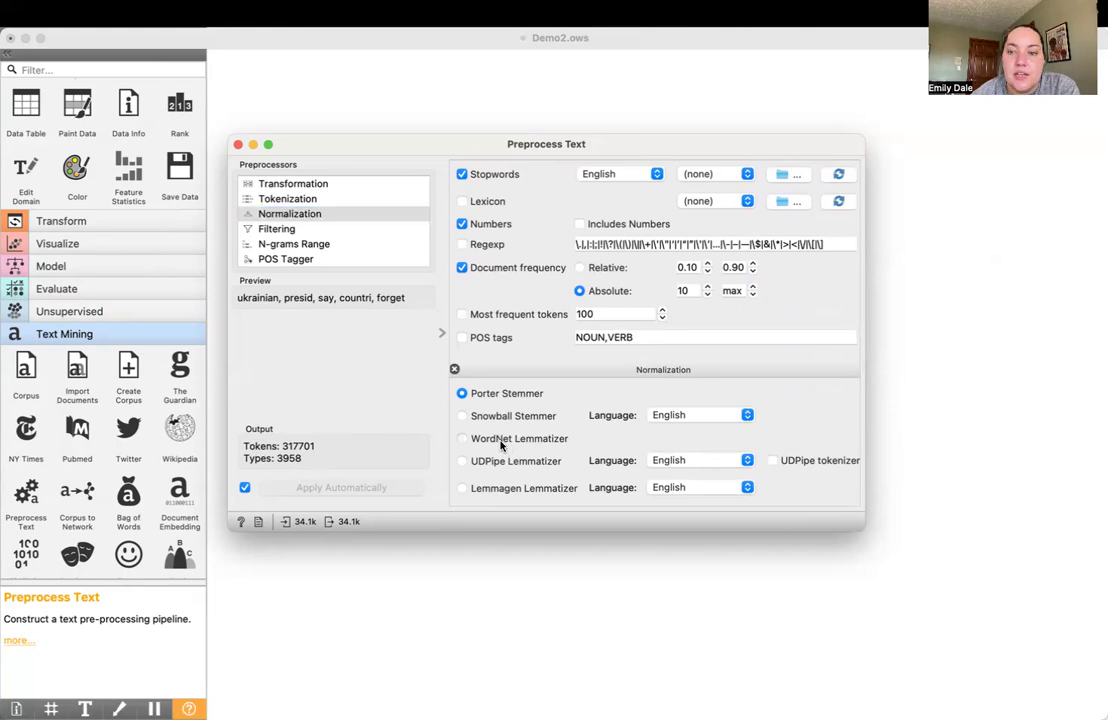
pyautogui.click(476, 444)
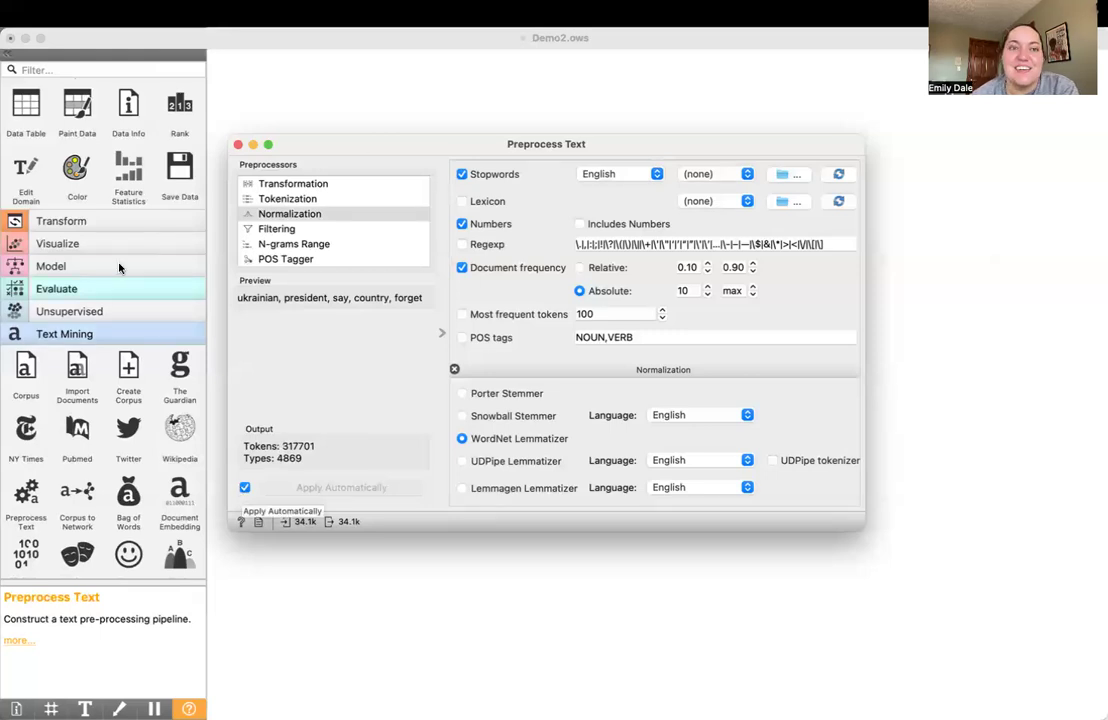
pyautogui.click(237, 145)
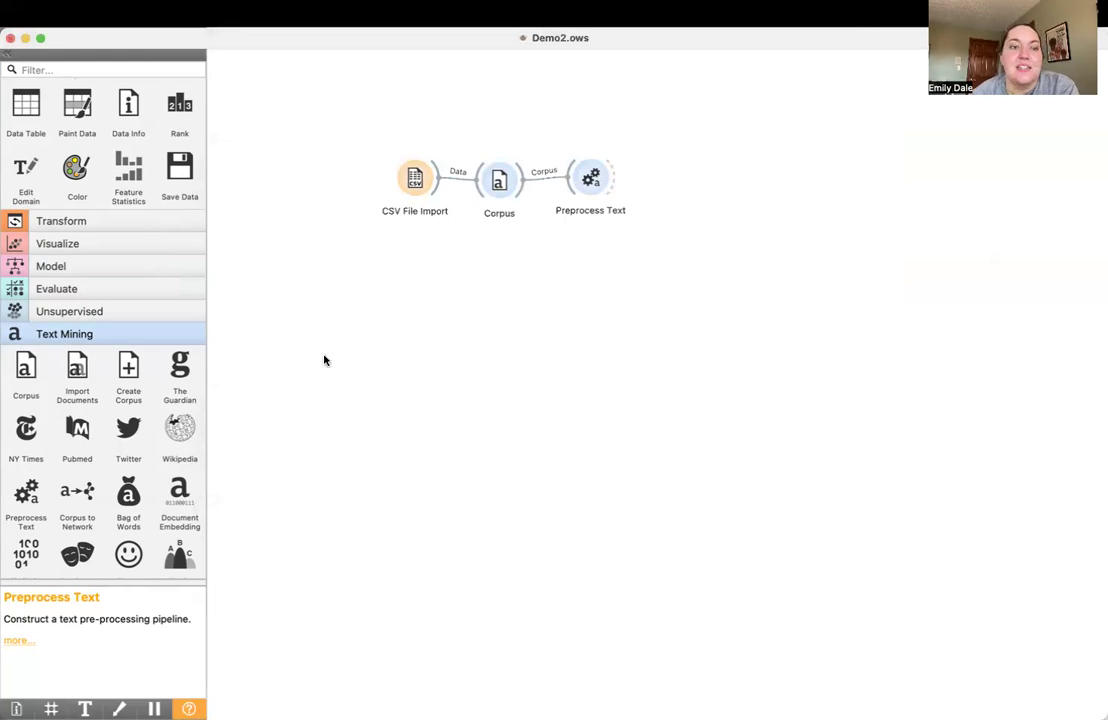
# Add a Sentiment Analysis widget from the Text Mining group, connected to Preprocess Text
pyautogui.scroll(-5, 175, 410)
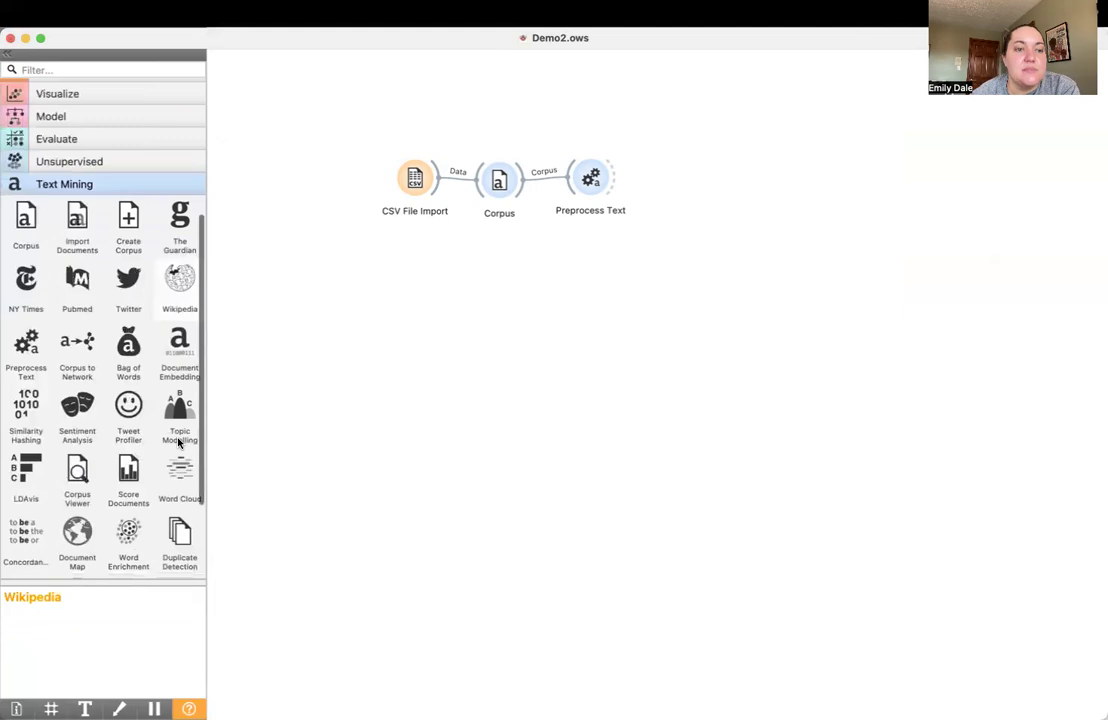
pyautogui.scroll(-1, 178, 441)
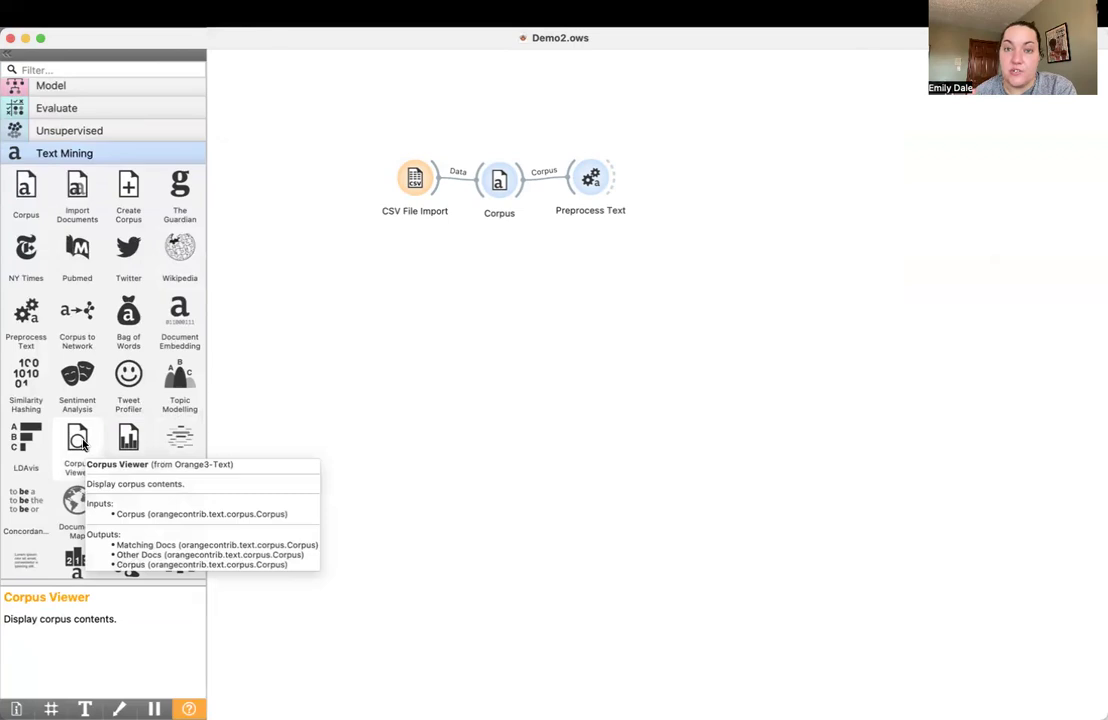
pyautogui.scroll(-3, 82, 444)
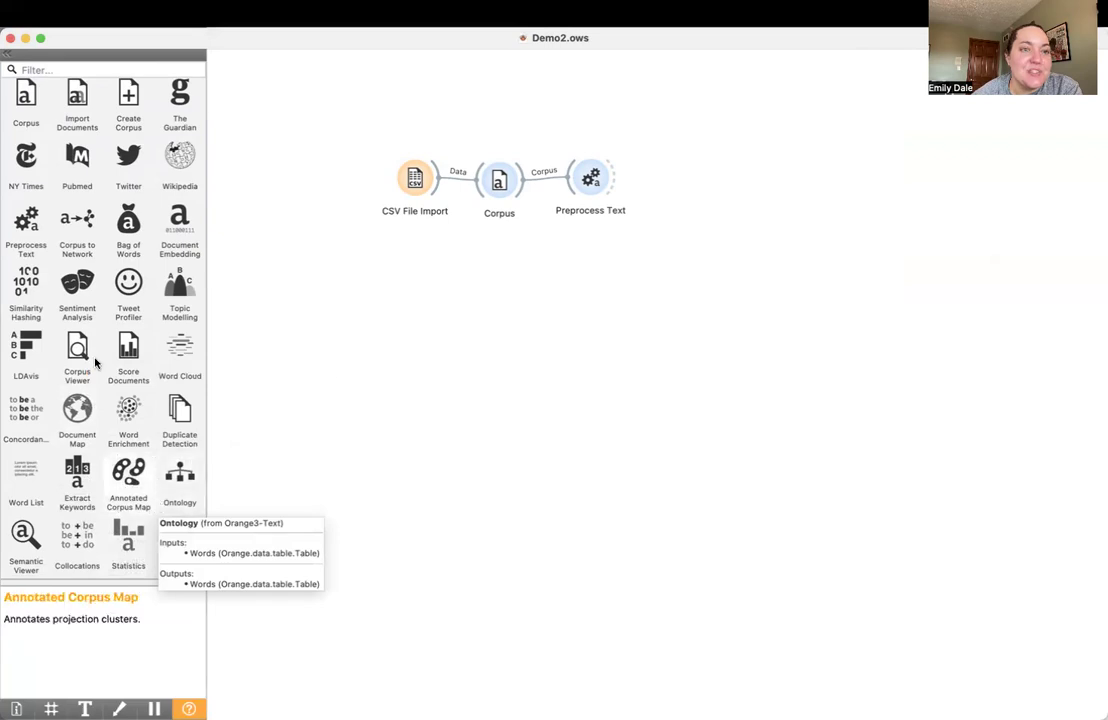
pyautogui.moveTo(77, 290)
pyautogui.mouseDown()
pyautogui.moveTo(692, 181)
pyautogui.moveTo(676, 170)
pyautogui.moveTo(618, 177)
pyautogui.moveTo(678, 170)
pyautogui.mouseUp()
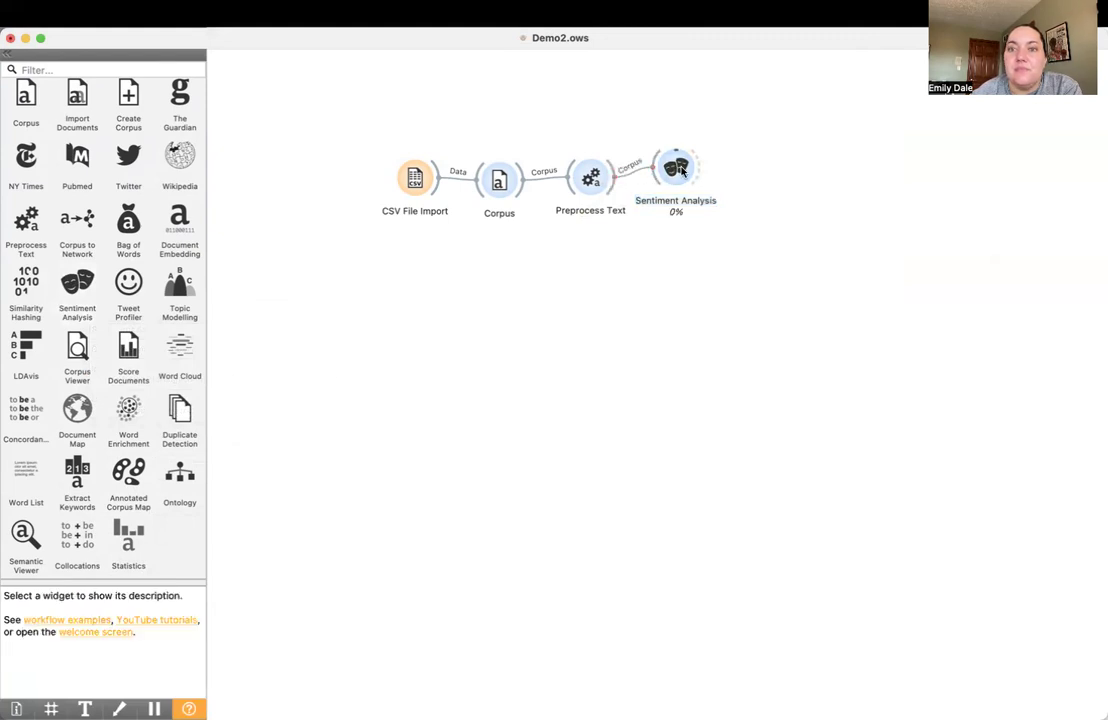
# Review the method choices in the Sentiment Analysis settings and close them with Vader selected
pyautogui.doubleClick(683, 171)
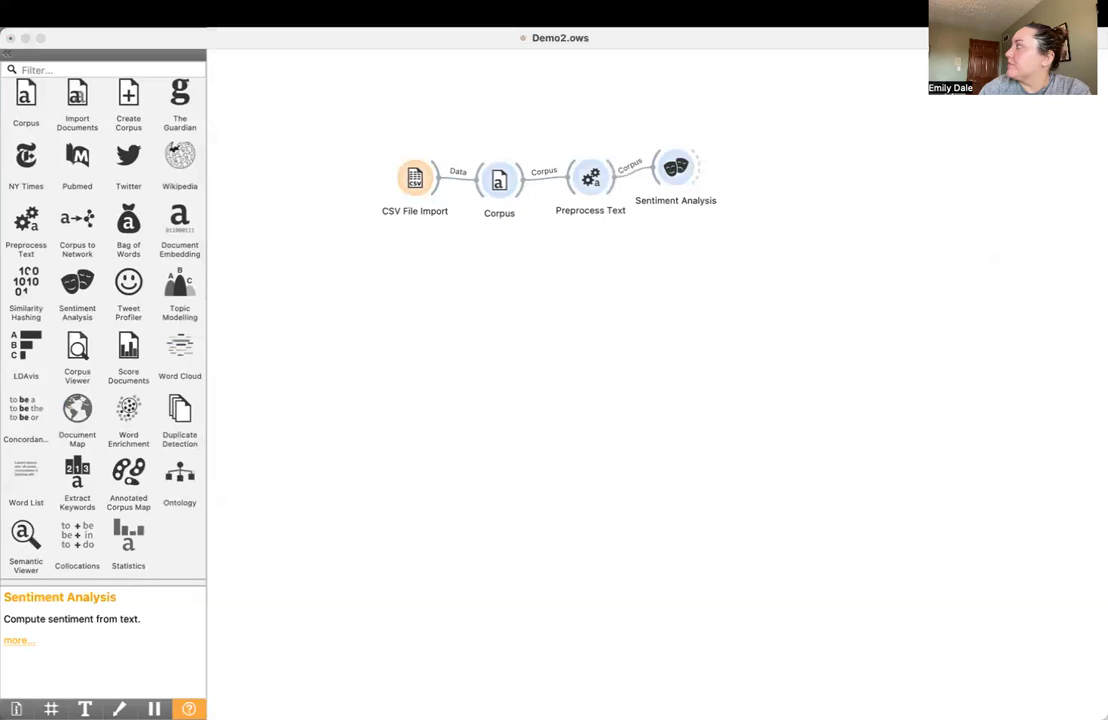
pyautogui.moveTo(955, 272); pyautogui.dragTo(597, 271)
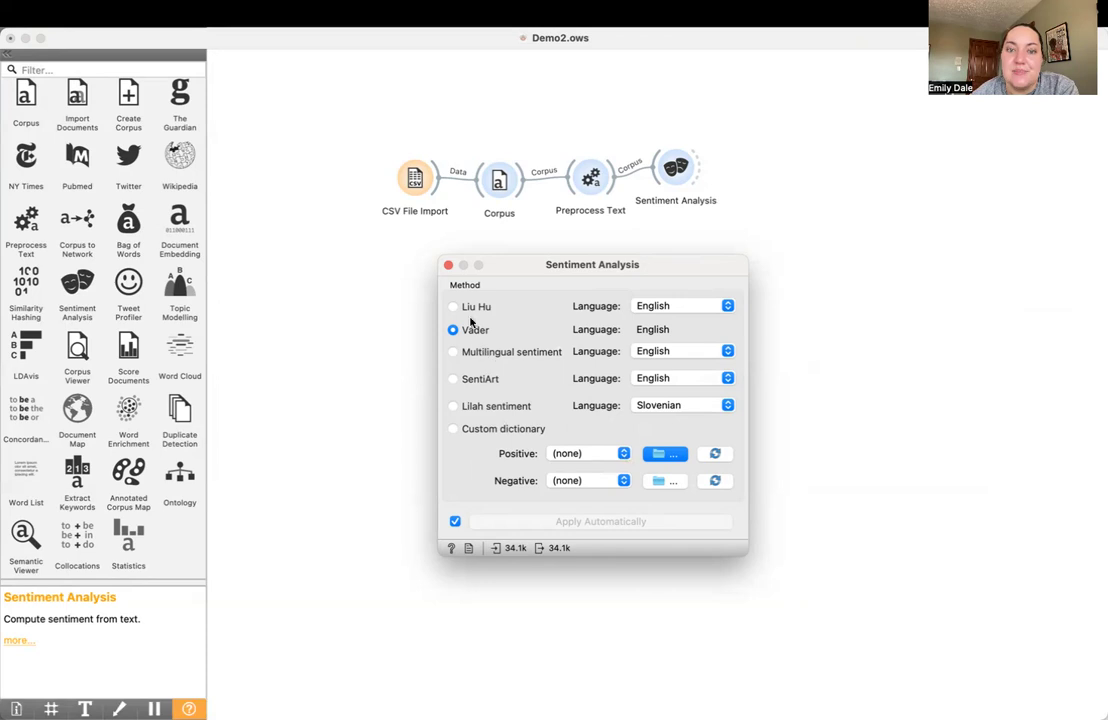
pyautogui.click(448, 264)
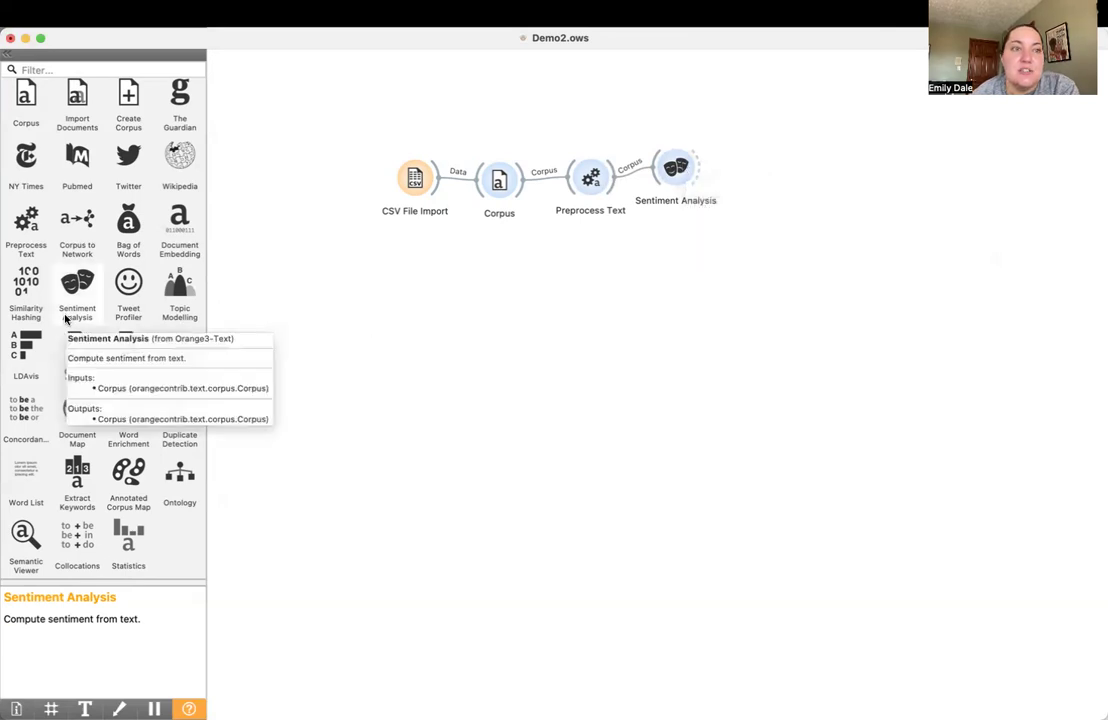
# Add a Data Table widget from the Data group, connected to the output of Sentiment Analysis
pyautogui.scroll(5, 66, 318)
pyautogui.scroll(2, 66, 318)
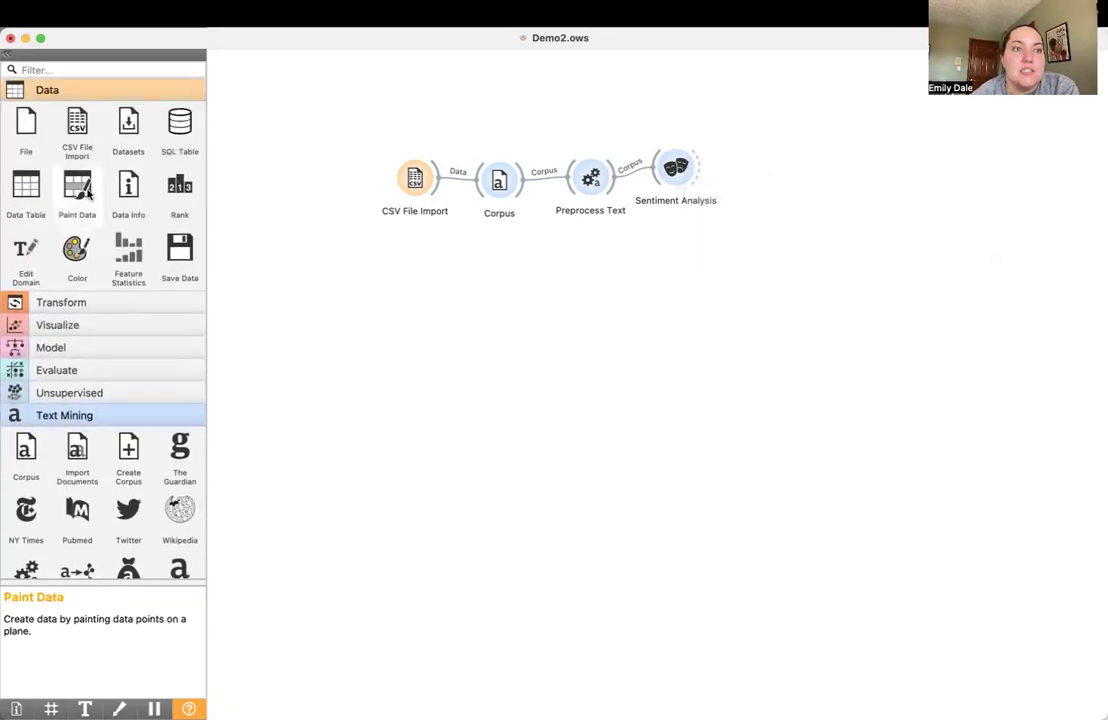
pyautogui.moveTo(18, 195); pyautogui.dragTo(746, 156)
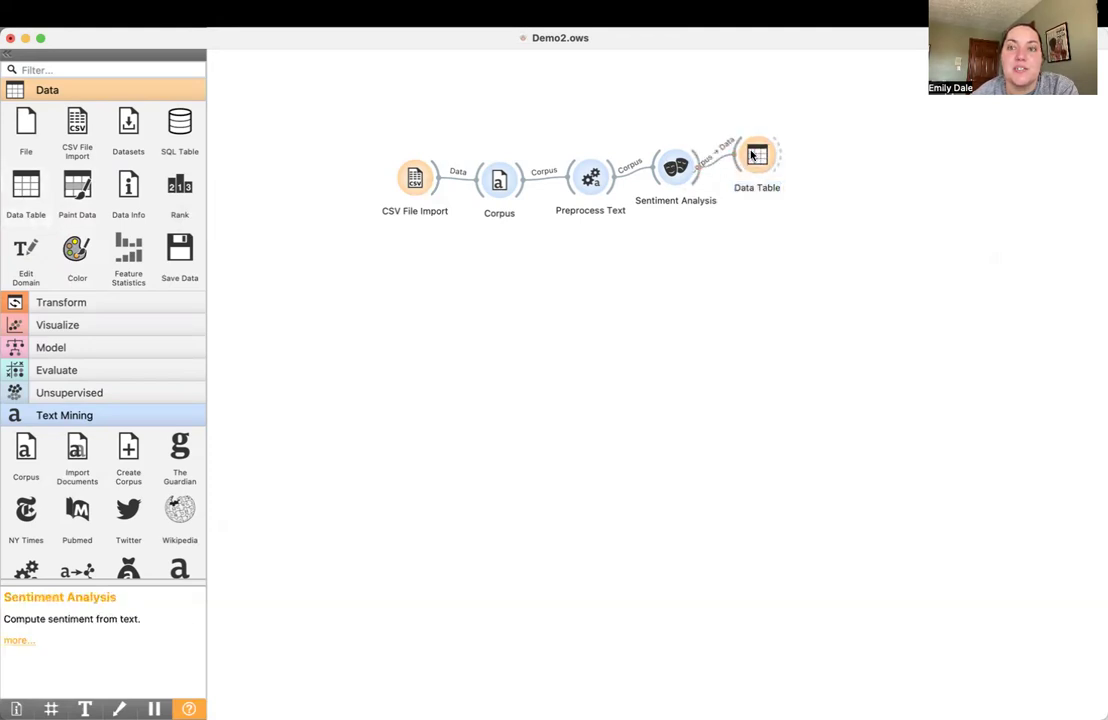
# Examine the positive, negative, neutral and compound score columns in the Data Table and close it
pyautogui.doubleClick(768, 162)
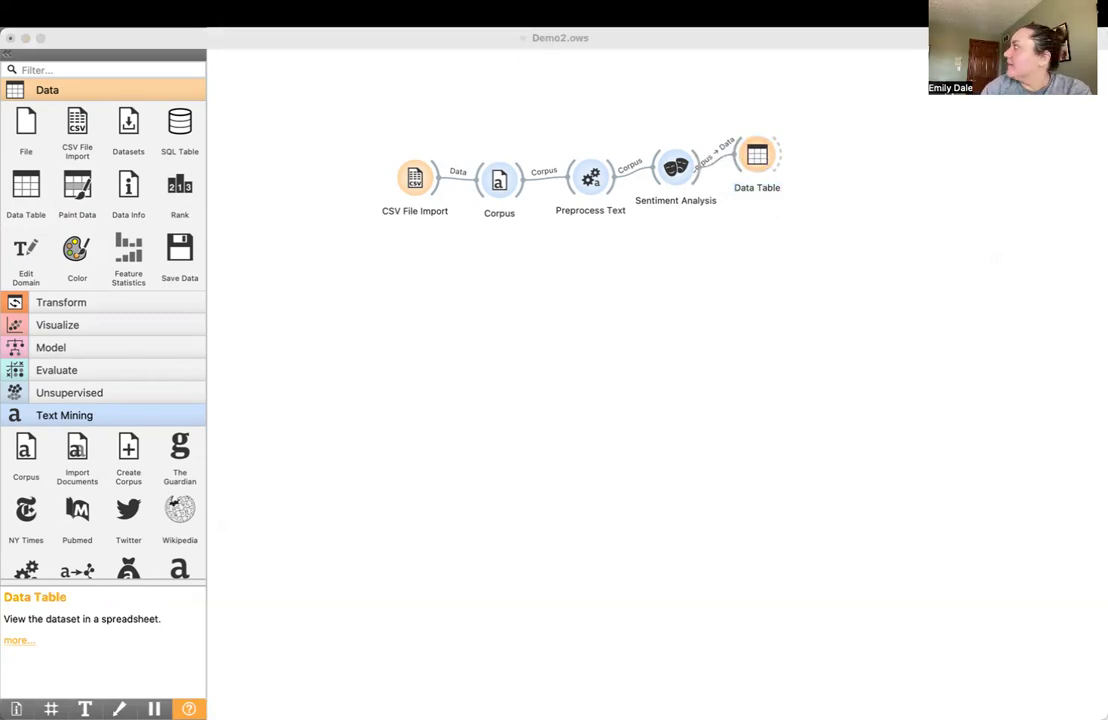
pyautogui.moveTo(843, 232); pyautogui.dragTo(339, 286)
pyautogui.hscroll(15, 535, 362)
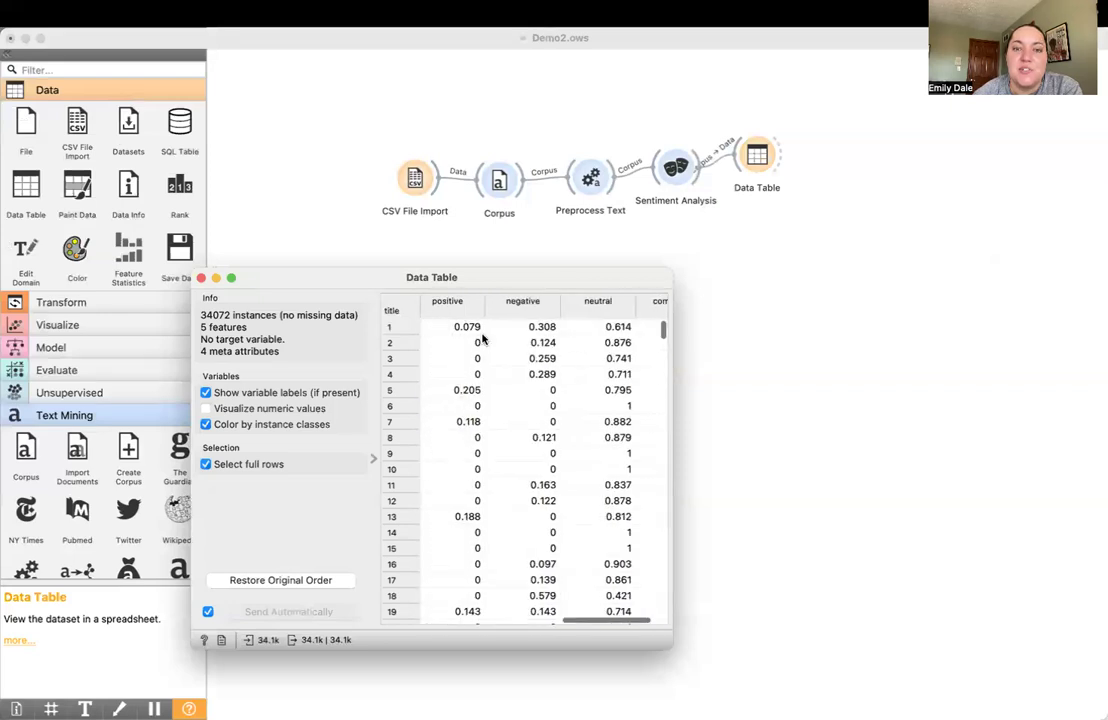
pyautogui.hscroll(3, 478, 333)
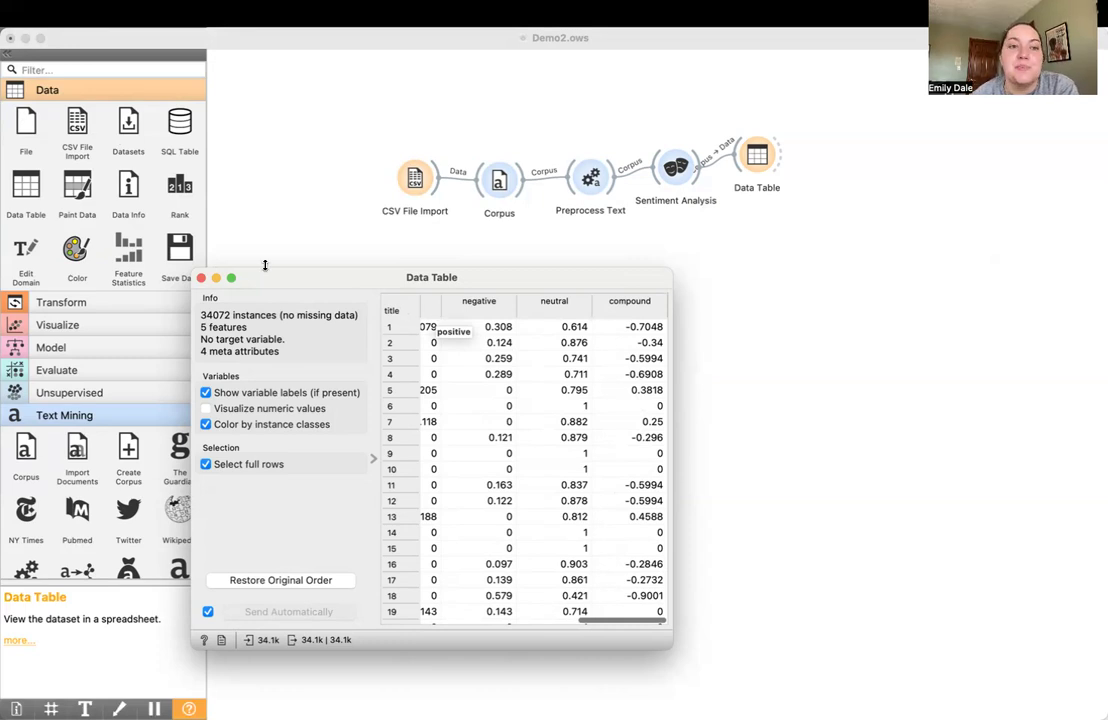
pyautogui.press('super+w')
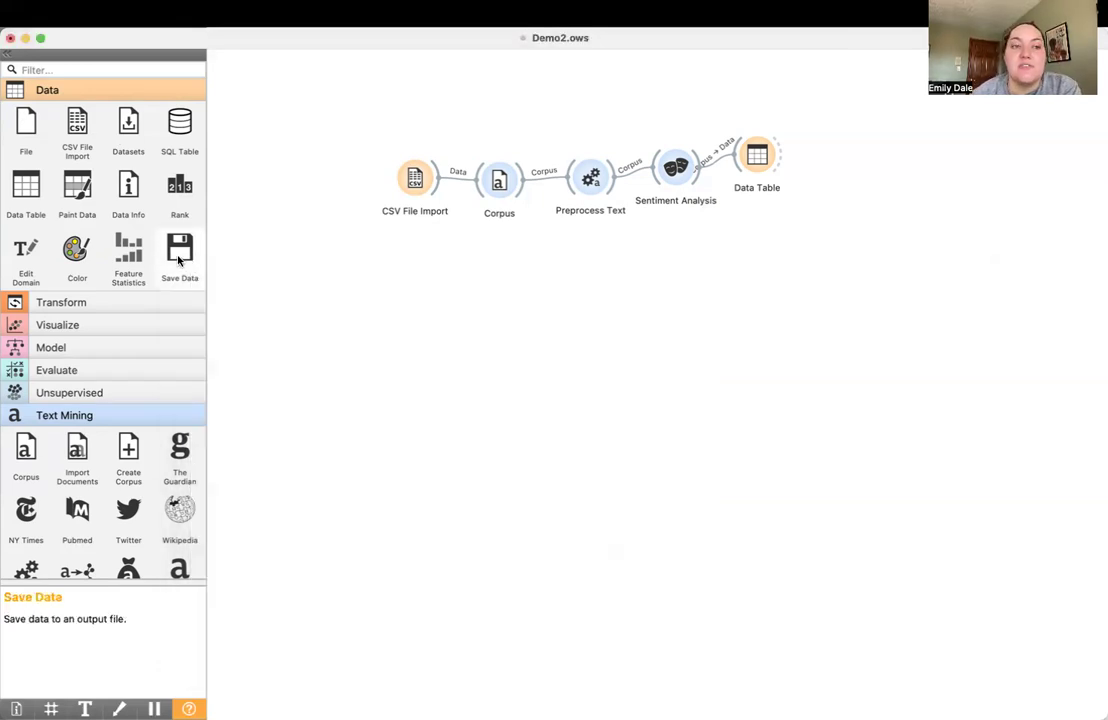
# Add a Save Data widget connected to Data Table, and space both widgets farther from Sentiment Analysis
pyautogui.moveTo(182, 262); pyautogui.dragTo(795, 120)
pyautogui.moveTo(833, 152); pyautogui.dragTo(816, 156)
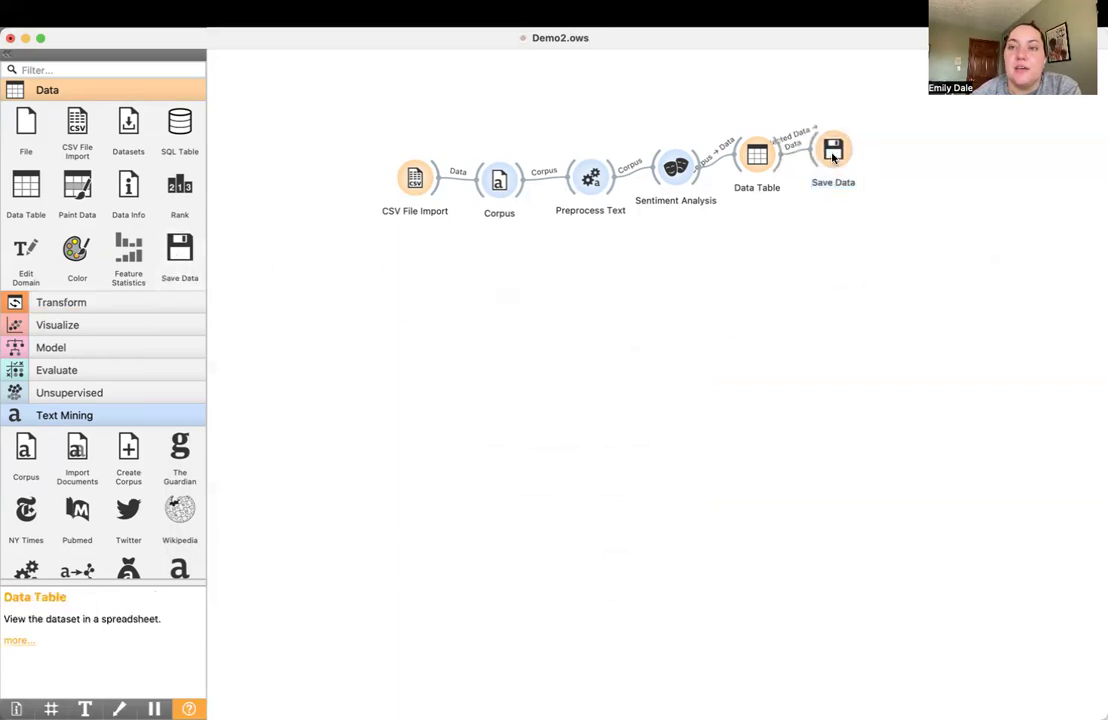
pyautogui.click(838, 158)
pyautogui.doubleClick(838, 158)
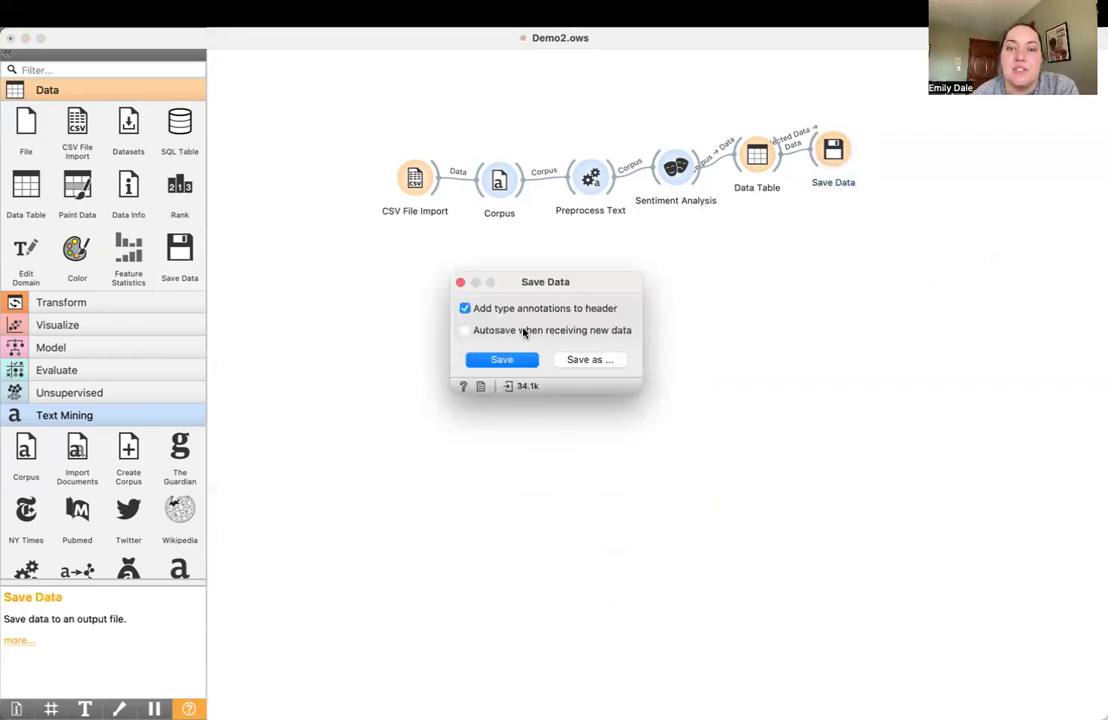
pyautogui.click(459, 285)
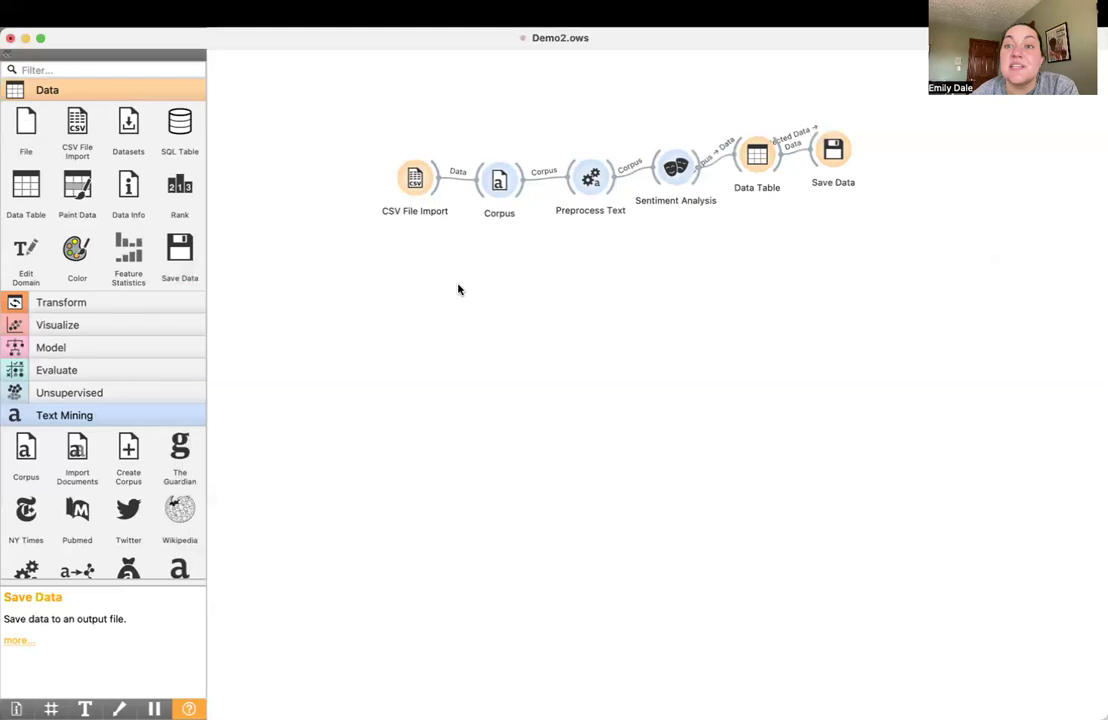
pyautogui.moveTo(833, 150); pyautogui.dragTo(926, 150)
pyautogui.moveTo(762, 150); pyautogui.dragTo(827, 153)
# Add a second Sentiment Analysis widget below the first and set its method to Liu Hu
pyautogui.scroll(-5, 141, 510)
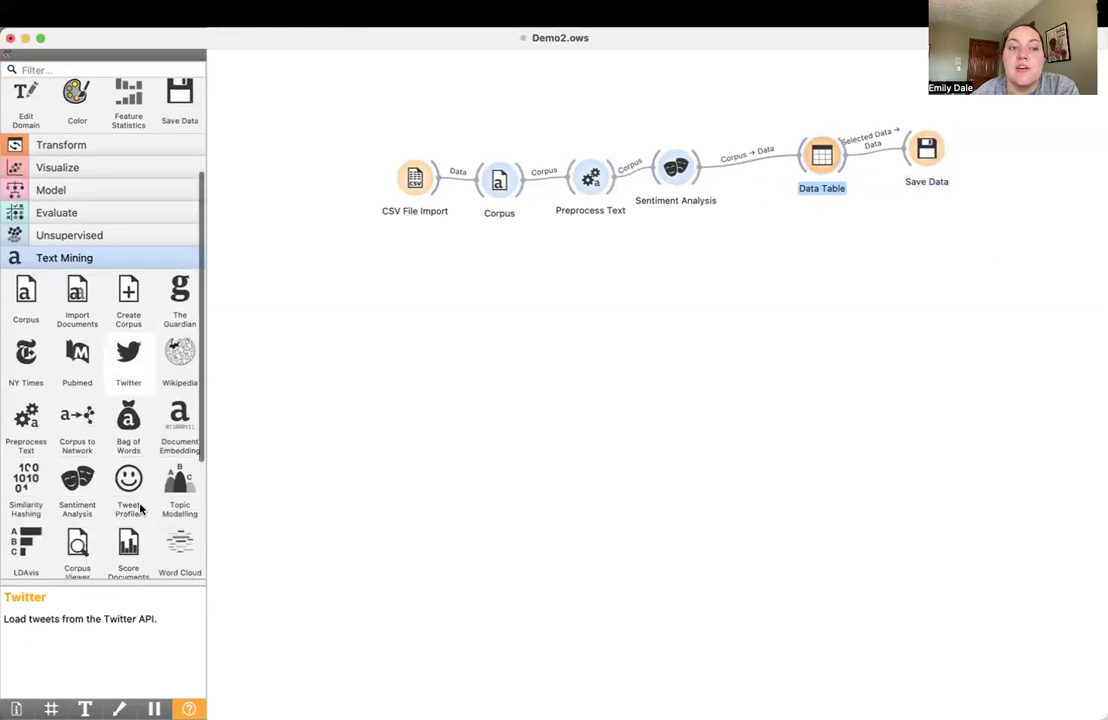
pyautogui.moveTo(77, 452); pyautogui.dragTo(670, 240)
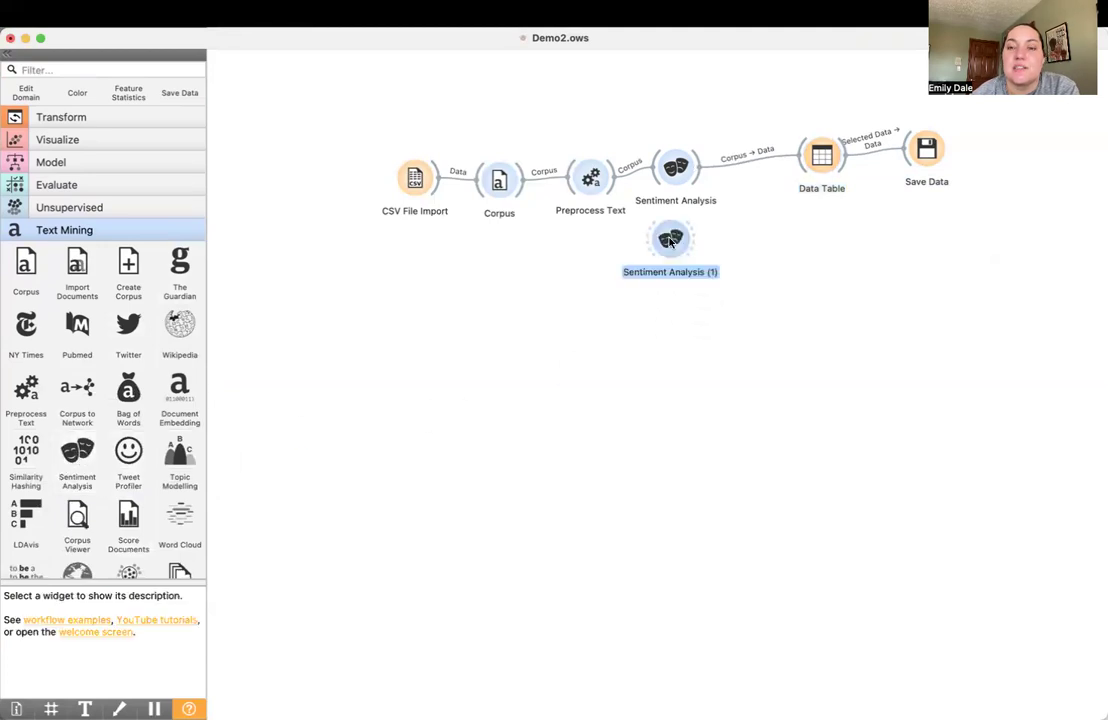
pyautogui.doubleClick(670, 244)
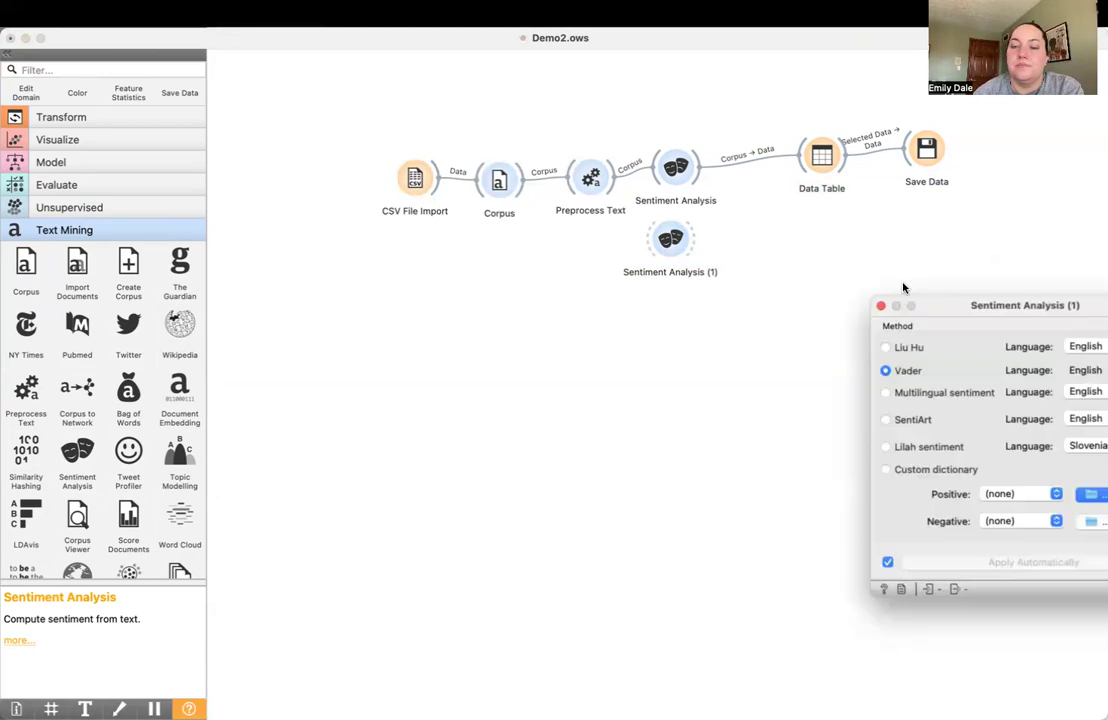
pyautogui.click(467, 305)
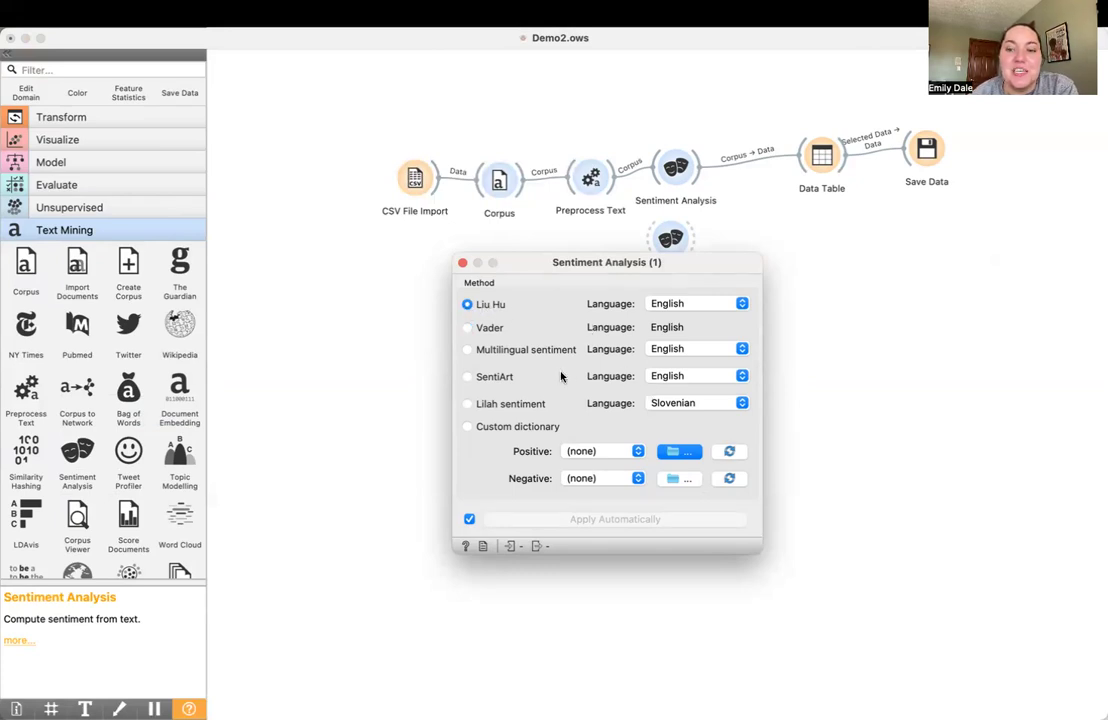
pyautogui.click(462, 263)
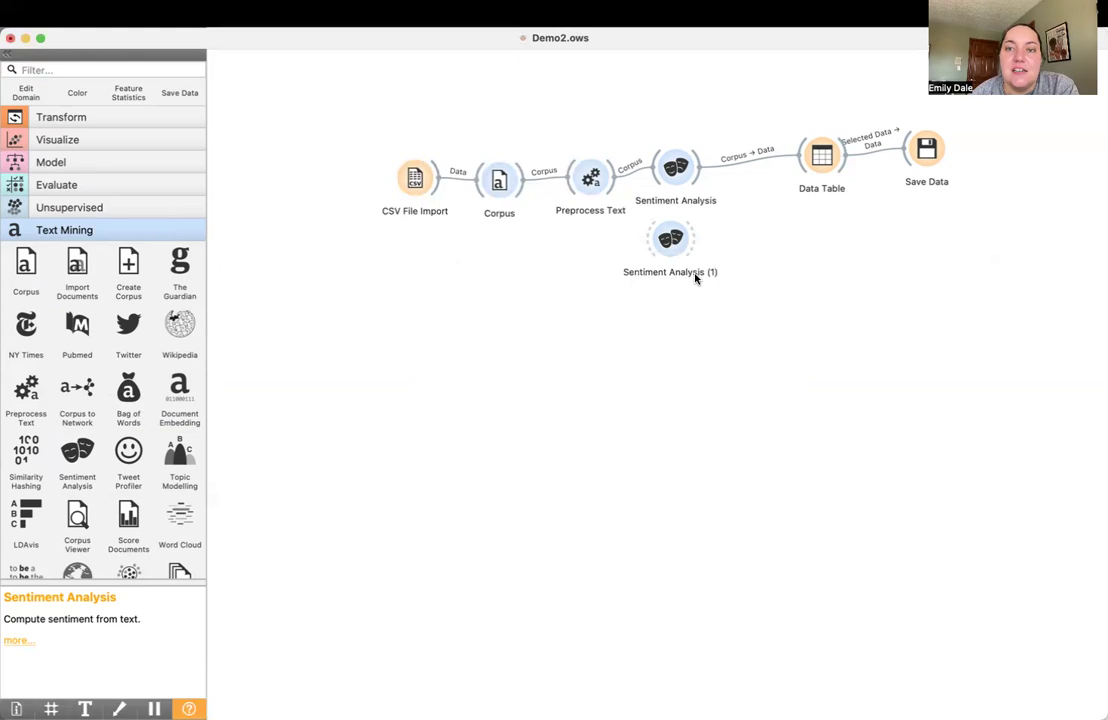
# Rename the second Sentiment Analysis widget as Liu Hu
pyautogui.rightClick(672, 242)
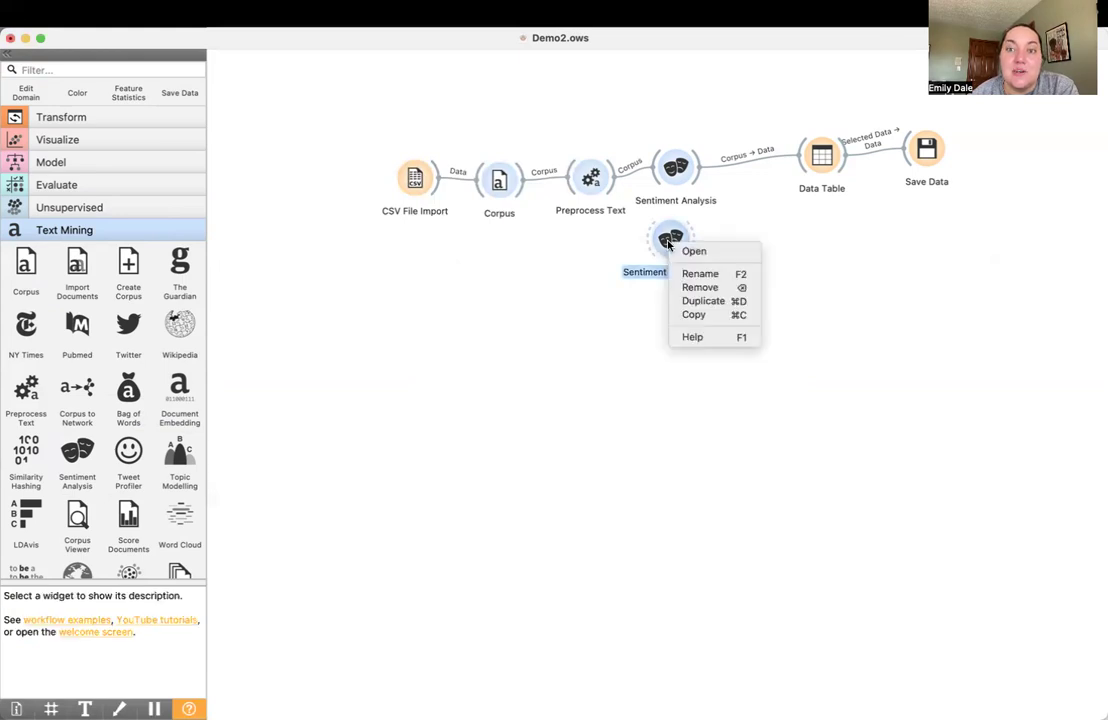
pyautogui.click(697, 271)
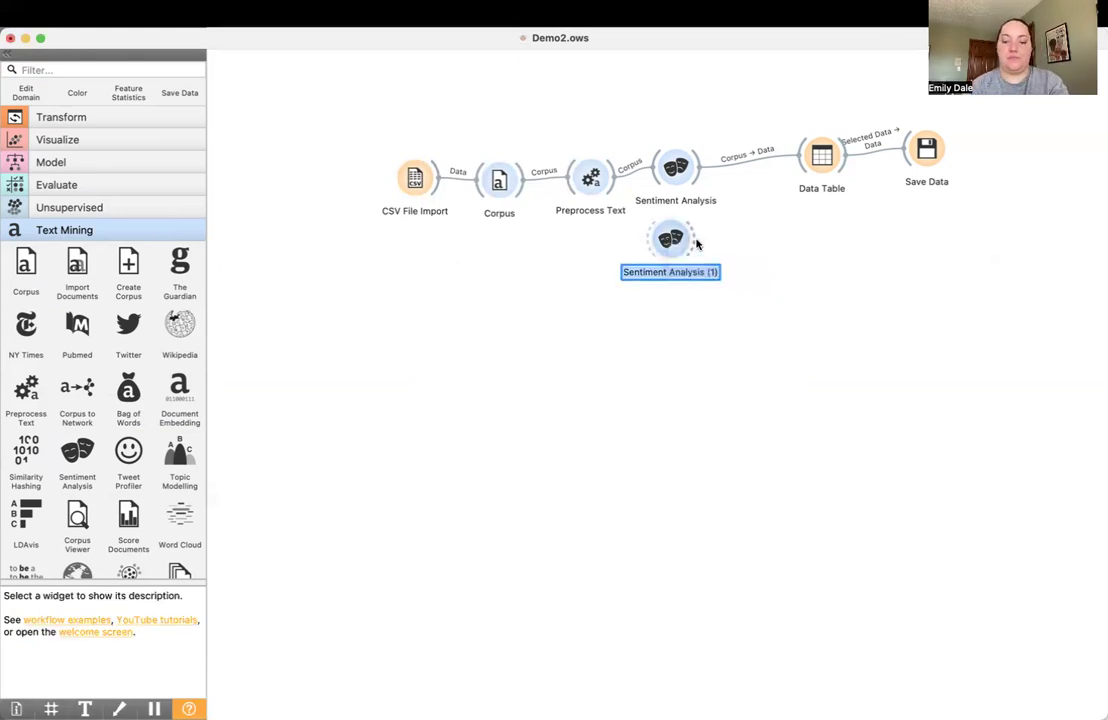
pyautogui.write('Lu')
pyautogui.write('iu Hu')
pyautogui.press('Return')
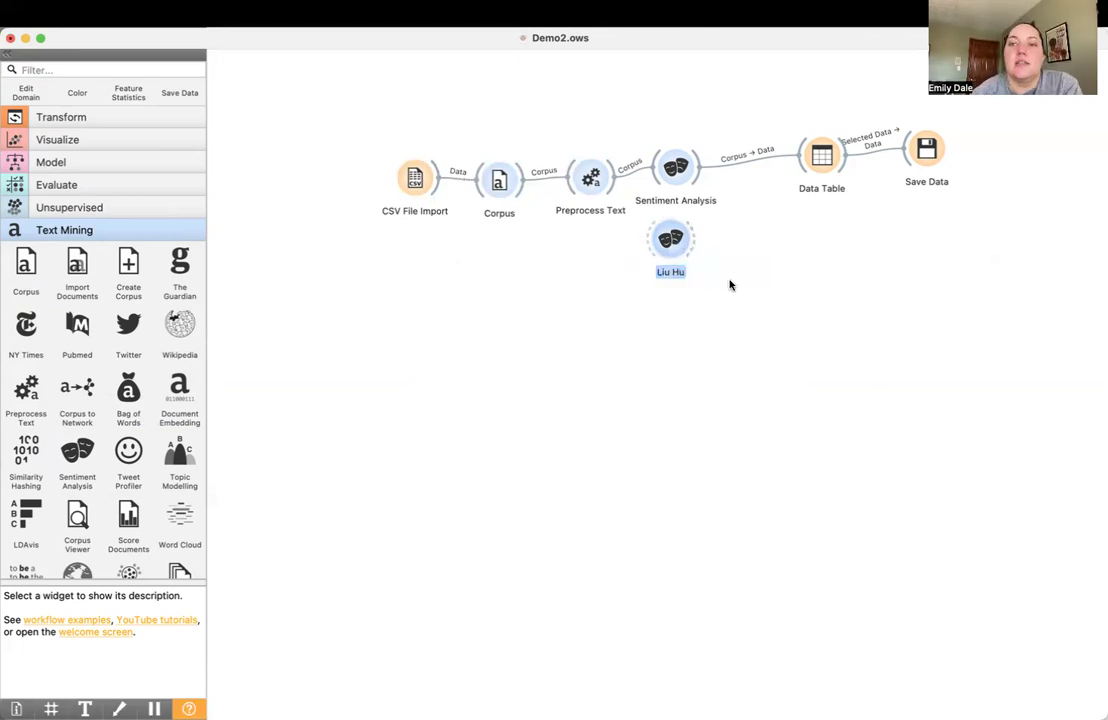
# Connect Preprocess Text to the Liu Hu widget and attach a new Data Table to Liu Hu's output
pyautogui.moveTo(670, 238); pyautogui.dragTo(695, 244)
pyautogui.moveTo(603, 193); pyautogui.dragTo(690, 245)
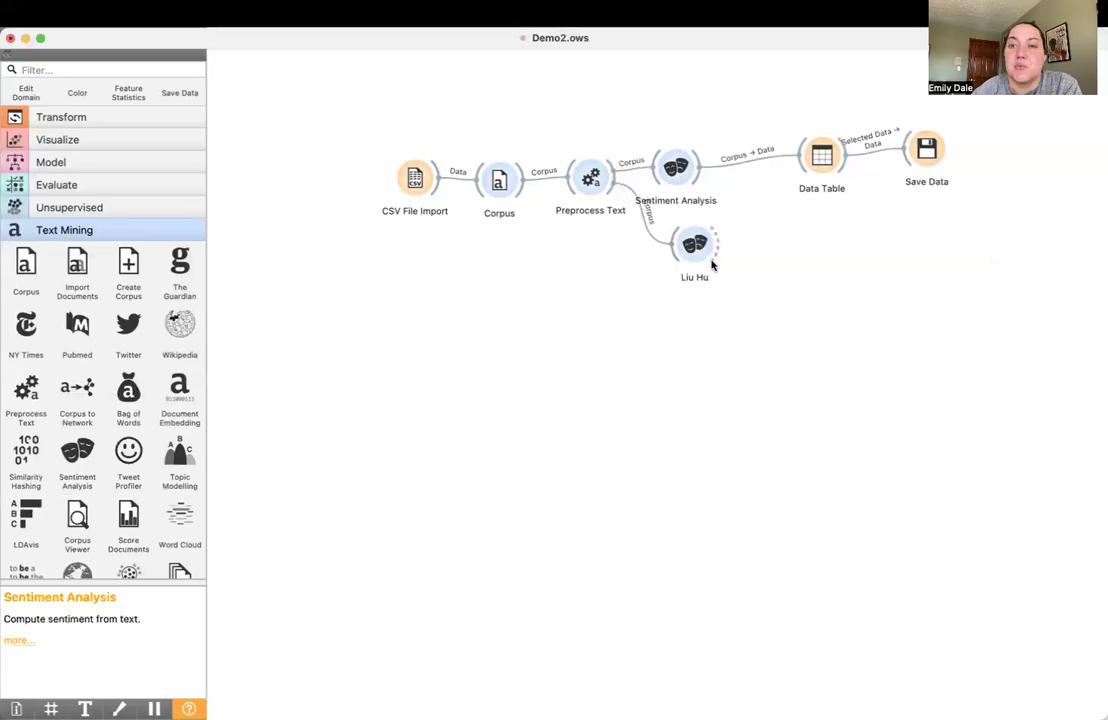
pyautogui.scroll(5, 90, 200)
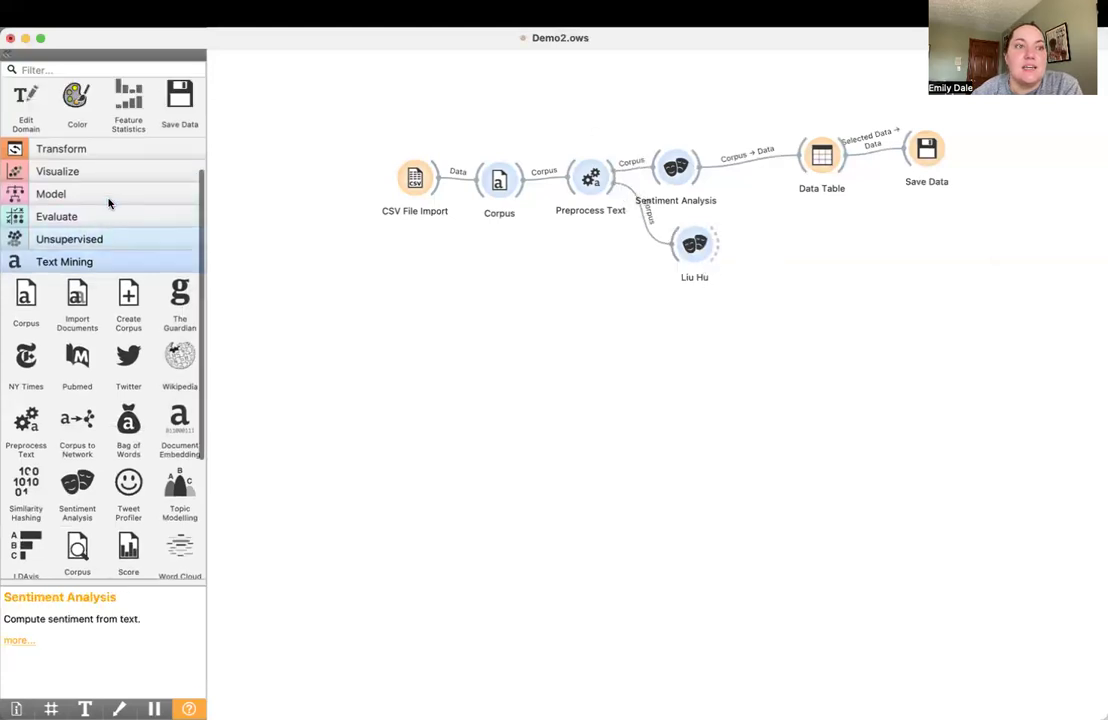
pyautogui.moveTo(33, 193)
pyautogui.mouseDown()
pyautogui.moveTo(945, 235)
pyautogui.moveTo(785, 252)
pyautogui.moveTo(777, 243)
pyautogui.moveTo(813, 263)
pyautogui.mouseUp()
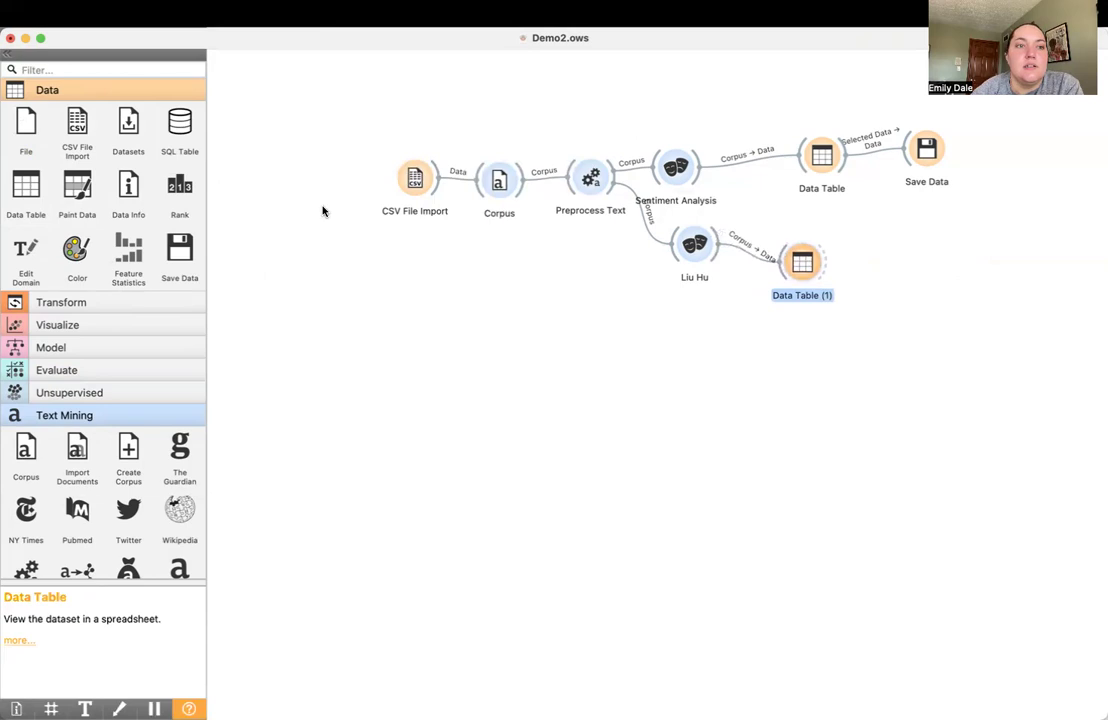
# Place an unconnected Merge Data widget from the Transform group below Save Data, and move Liu Hu and its Data Table lower
pyautogui.click(74, 307)
pyautogui.scroll(-3, 143, 372)
pyautogui.scroll(-1, 143, 372)
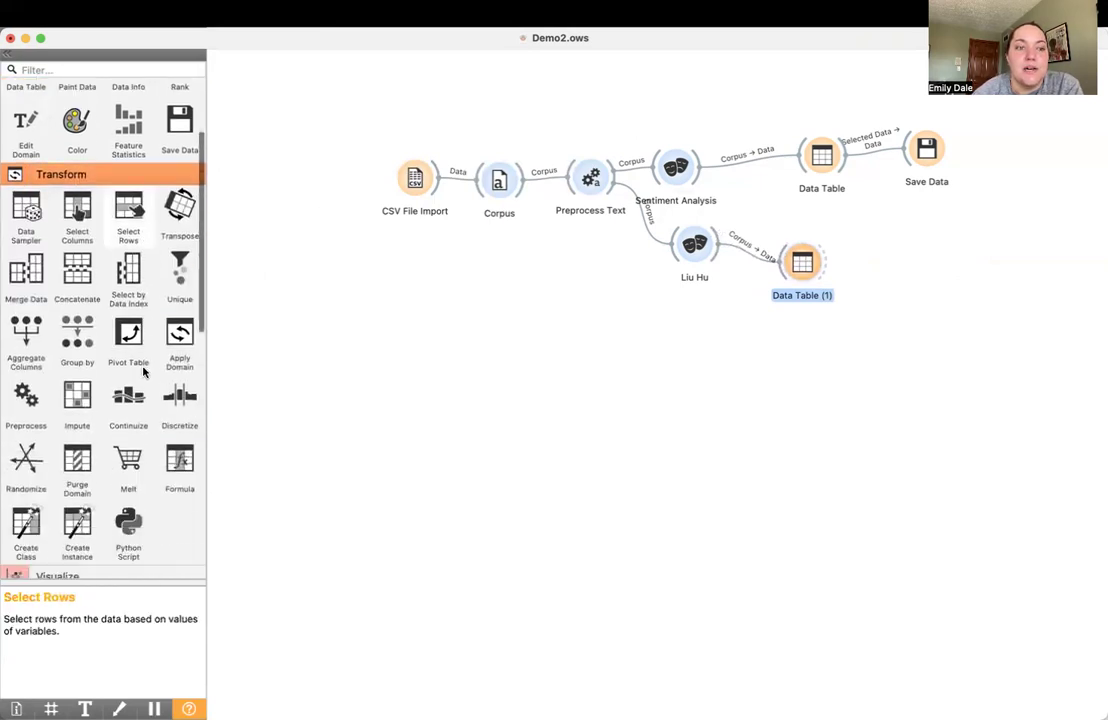
pyautogui.moveTo(26, 268); pyautogui.dragTo(893, 229)
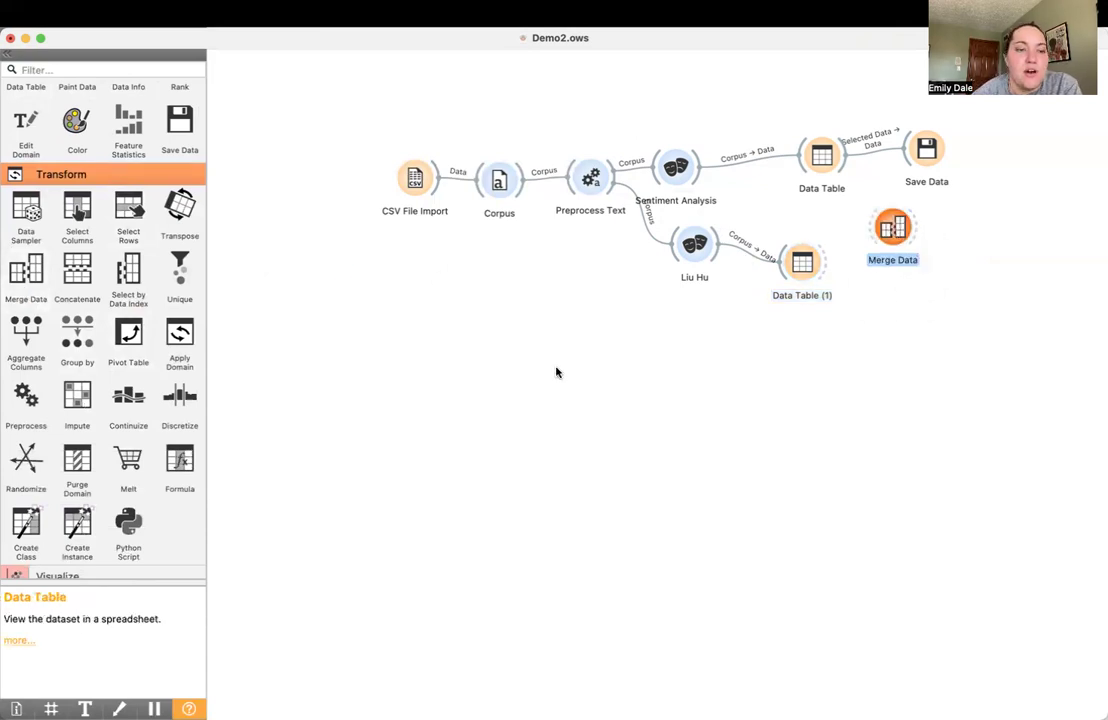
pyautogui.scroll(-4, 140, 400)
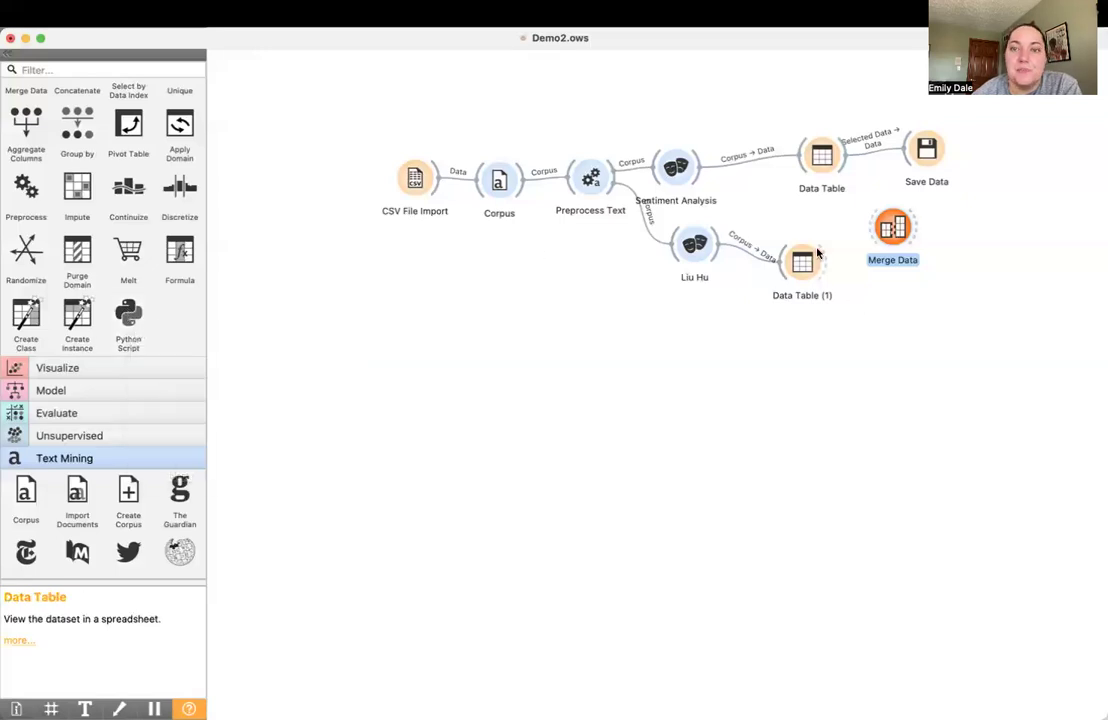
pyautogui.moveTo(689, 252); pyautogui.dragTo(702, 296)
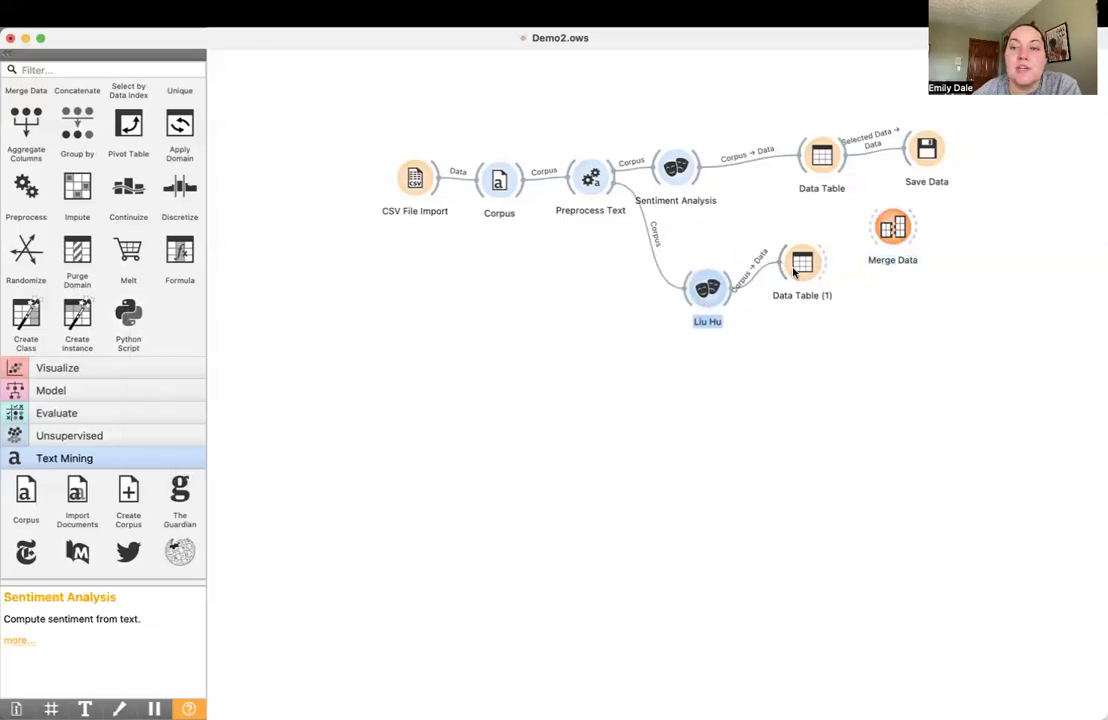
pyautogui.moveTo(793, 270); pyautogui.dragTo(853, 329)
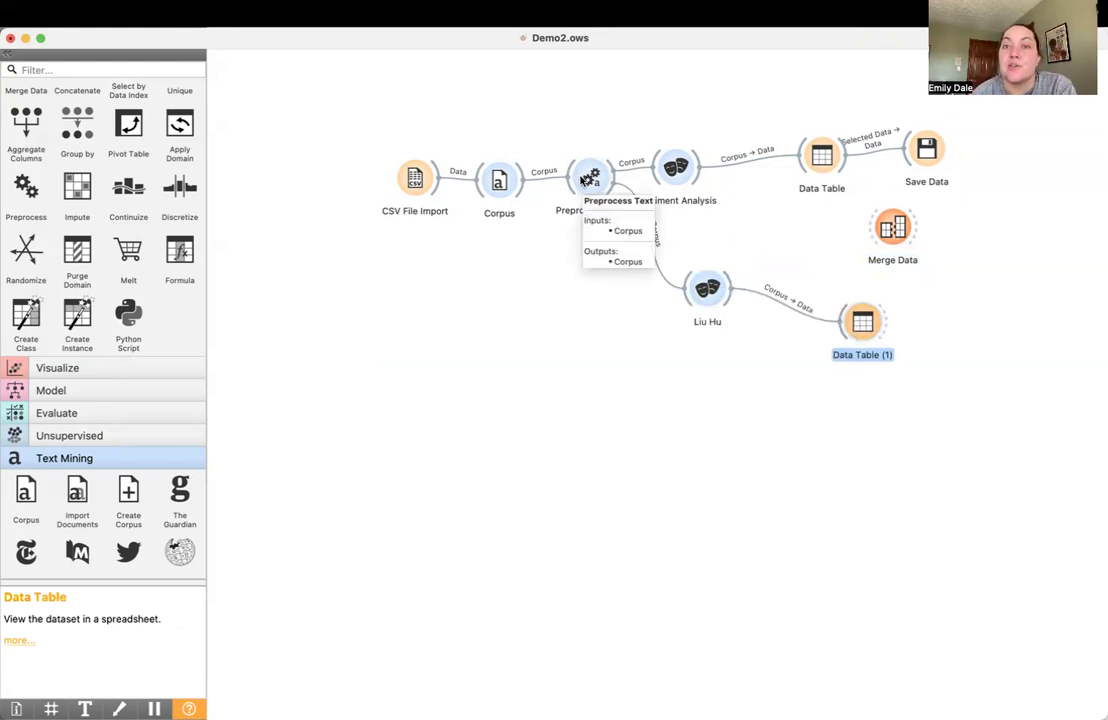
# Add a Topic Modelling widget from the Text Mining group below Preprocess Text, and shift Preprocess Text slightly higher
pyautogui.scroll(-5, 103, 450)
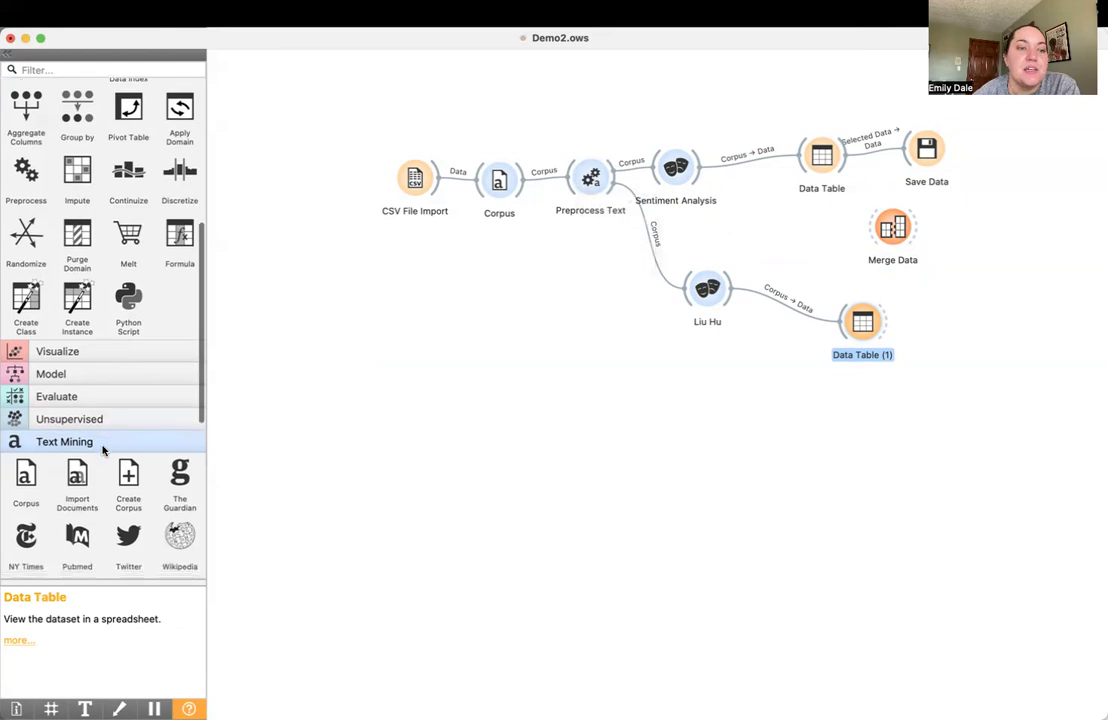
pyautogui.scroll(-1, 103, 450)
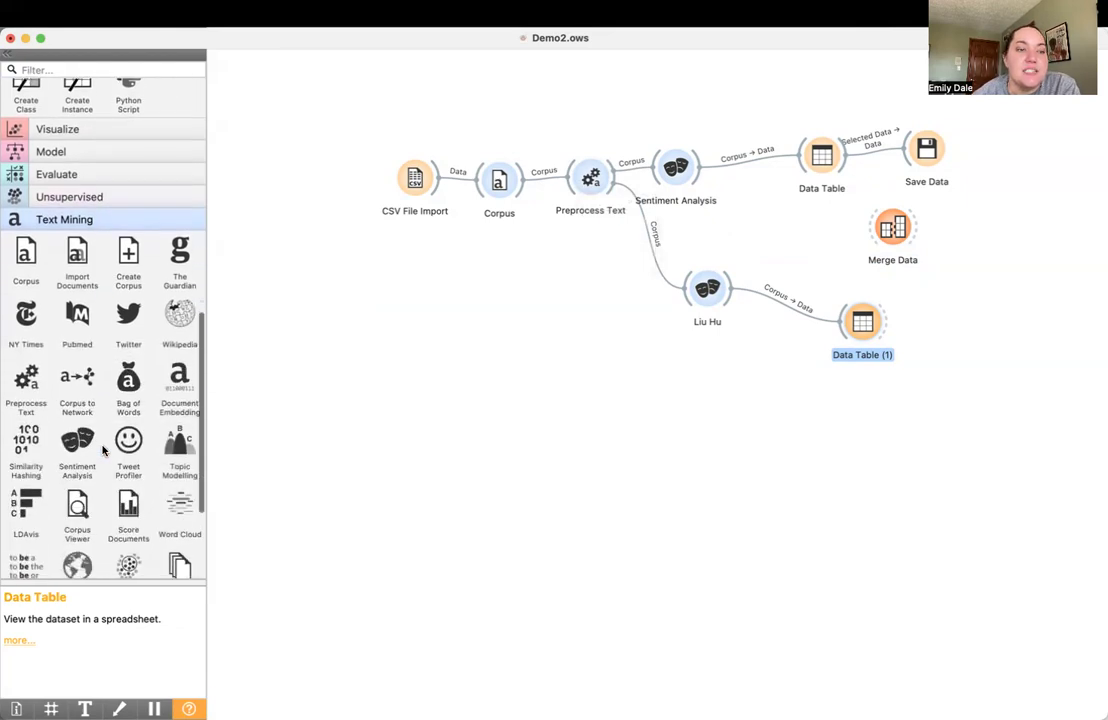
pyautogui.scroll(-1, 103, 450)
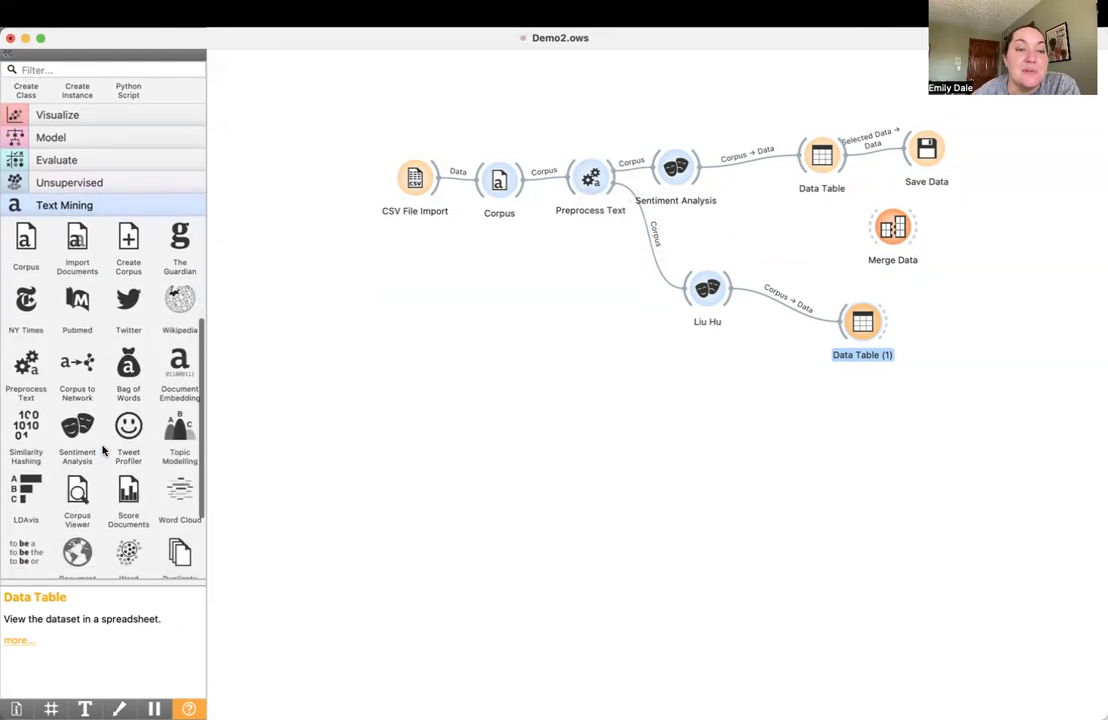
pyautogui.moveTo(178, 430); pyautogui.dragTo(593, 286)
pyautogui.moveTo(591, 197)
pyautogui.mouseDown()
pyautogui.moveTo(589, 237)
pyautogui.moveTo(589, 177)
pyautogui.mouseUp()
pyautogui.click(599, 203)
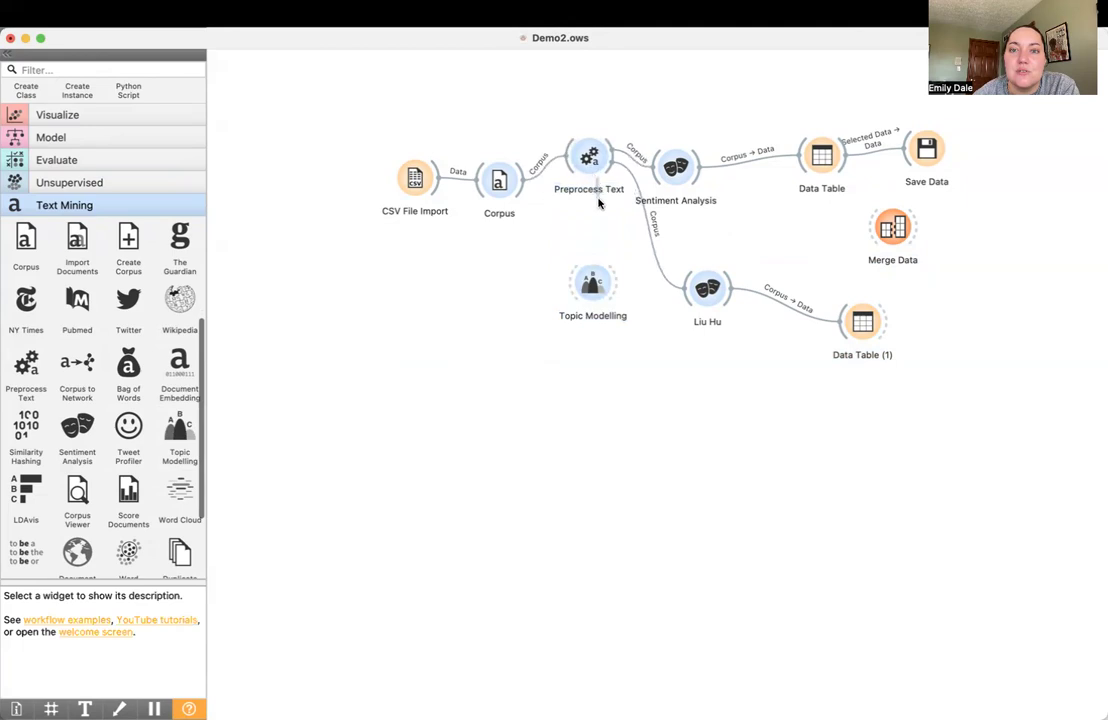
pyautogui.click(593, 284)
pyautogui.moveTo(593, 284); pyautogui.dragTo(555, 182)
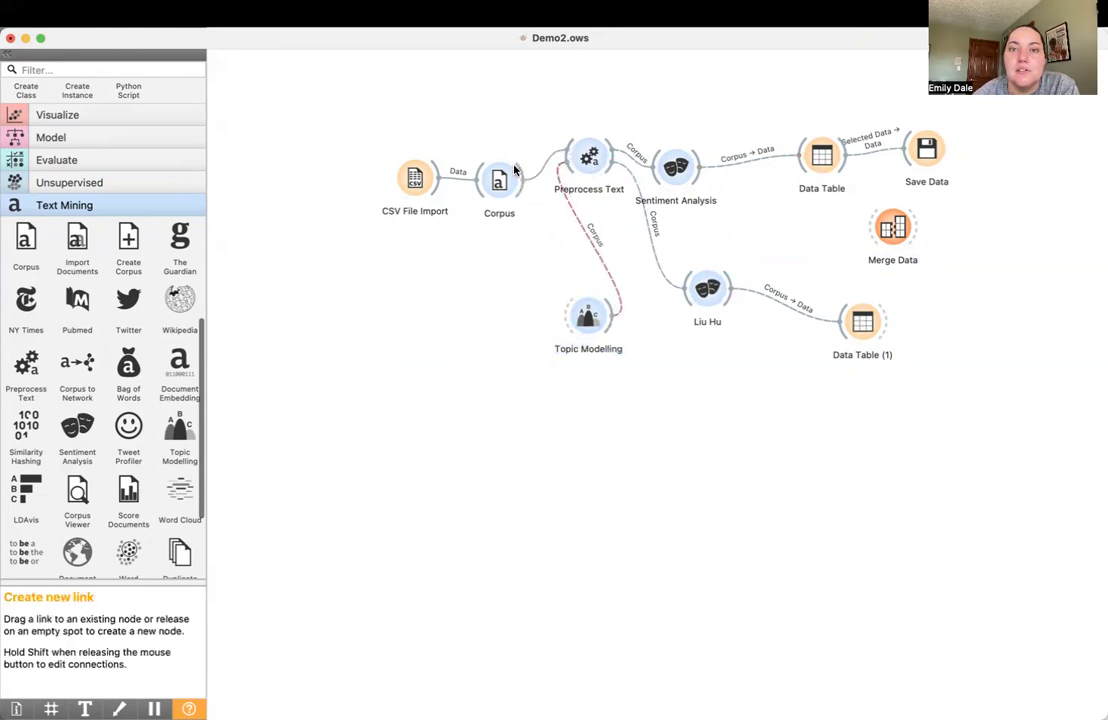
pyautogui.moveTo(609, 313)
pyautogui.mouseDown()
pyautogui.moveTo(614, 164)
pyautogui.moveTo(550, 200)
pyautogui.moveTo(551, 219)
pyautogui.mouseUp()
pyautogui.click(518, 293)
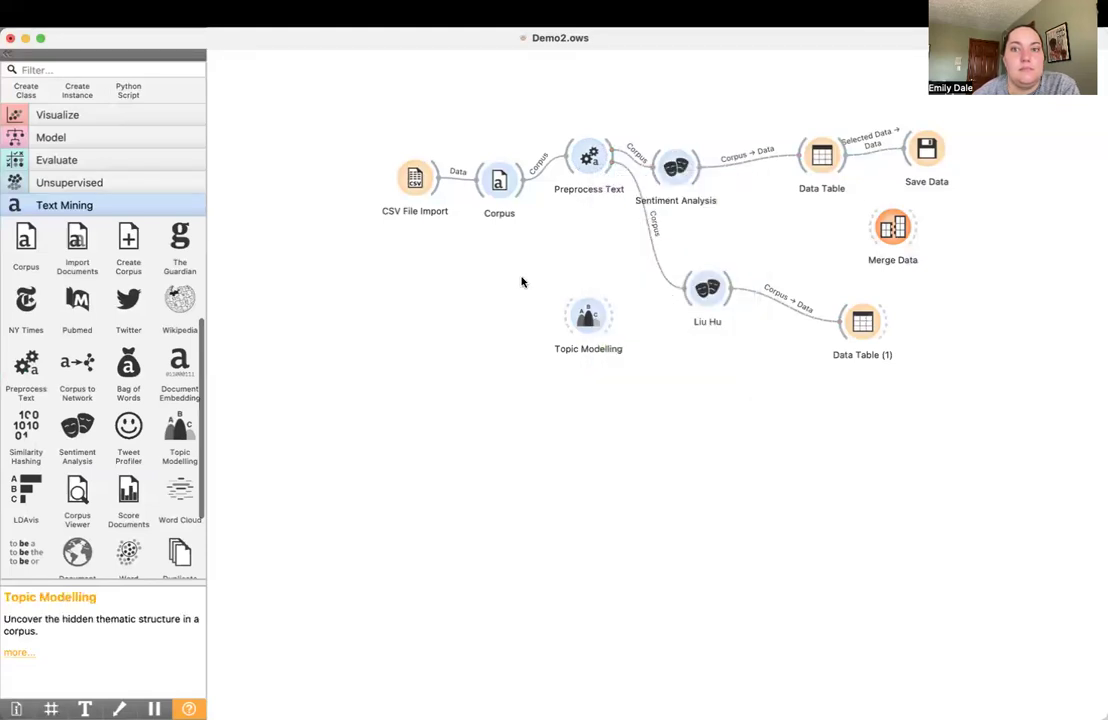
# Connect Preprocess Text to Topic Modelling and open the topic results, widening the window to fit the full keyword lists
pyautogui.moveTo(611, 166); pyautogui.dragTo(580, 315)
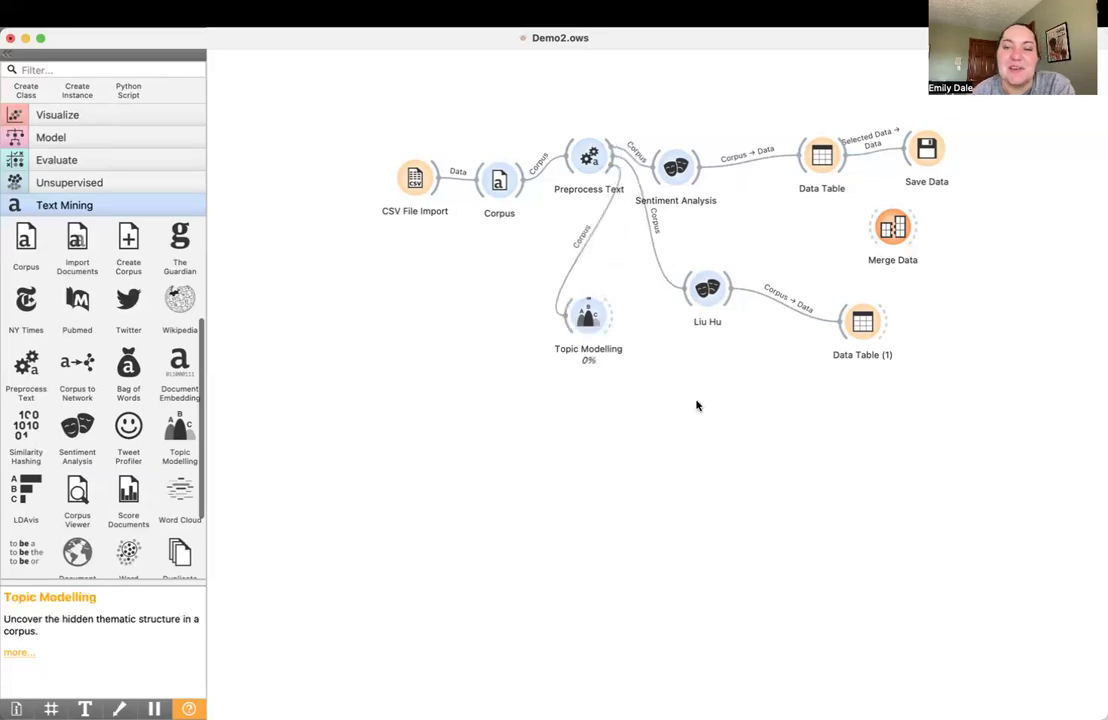
pyautogui.doubleClick(587, 316)
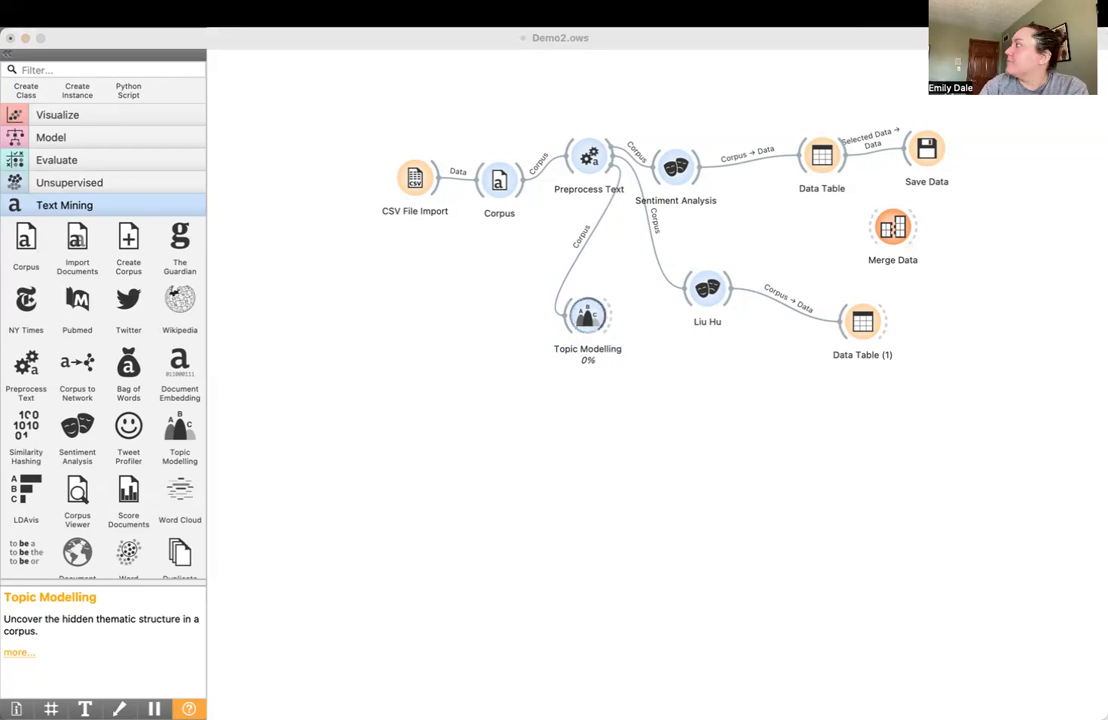
pyautogui.moveTo(704, 337); pyautogui.dragTo(567, 191)
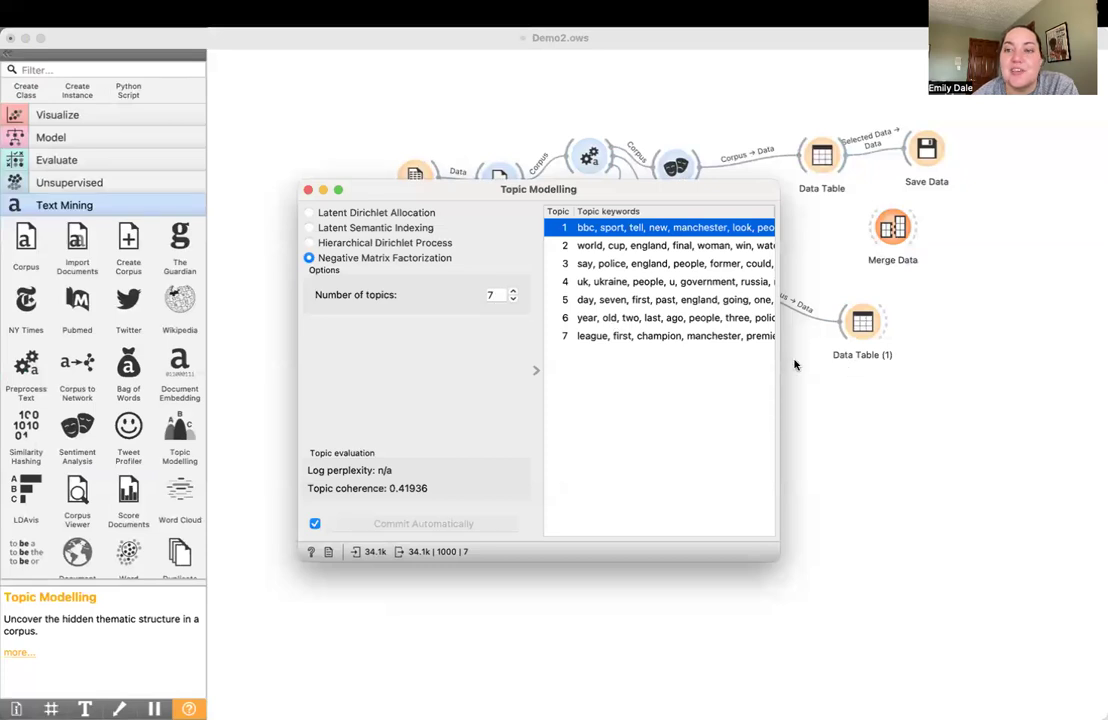
pyautogui.moveTo(779, 354); pyautogui.dragTo(1091, 346)
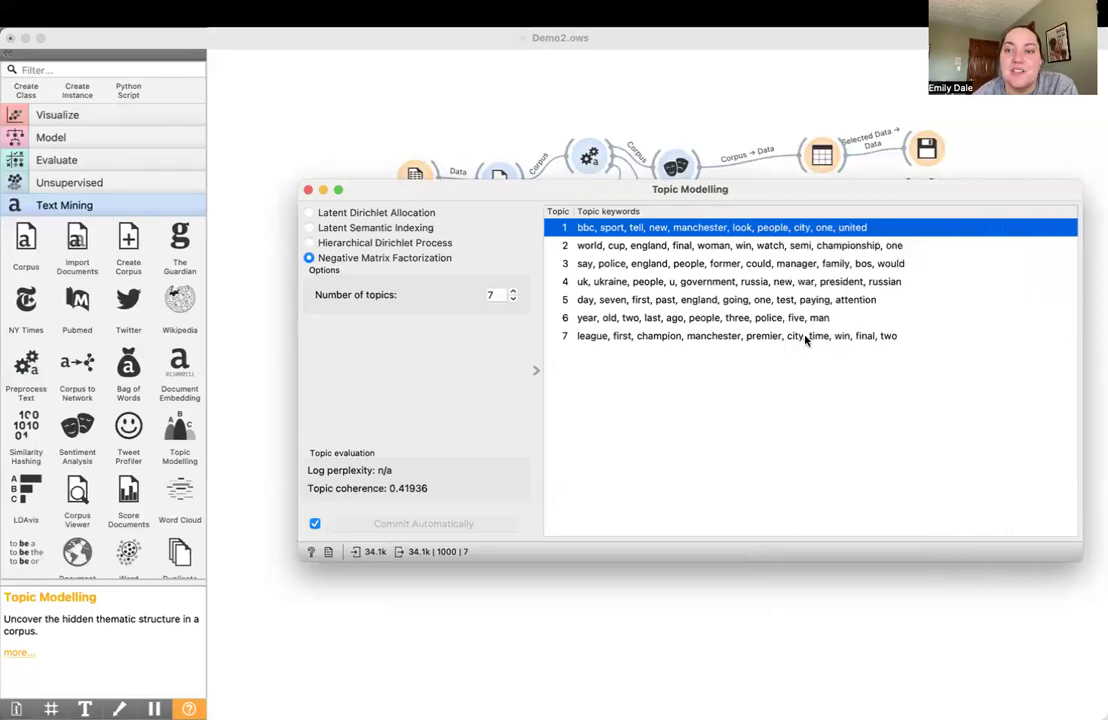
# Examine the keywords of topics 7, 2, 1 and 4 and close the Topic Modelling results
pyautogui.click(805, 336)
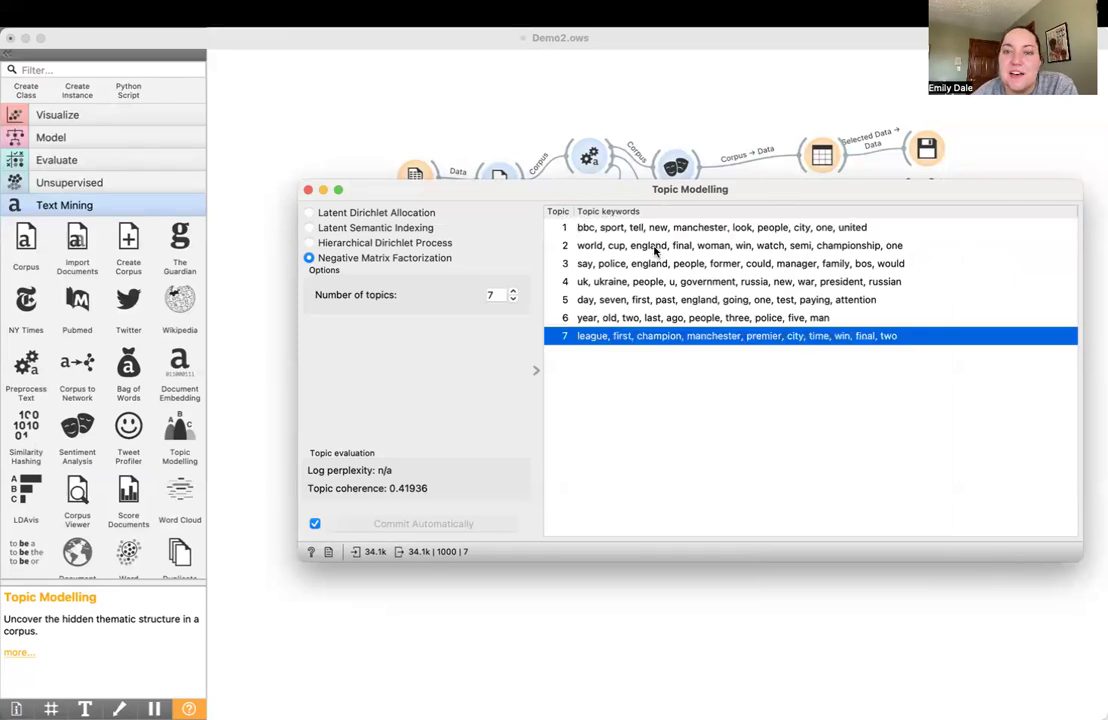
pyautogui.click(655, 248)
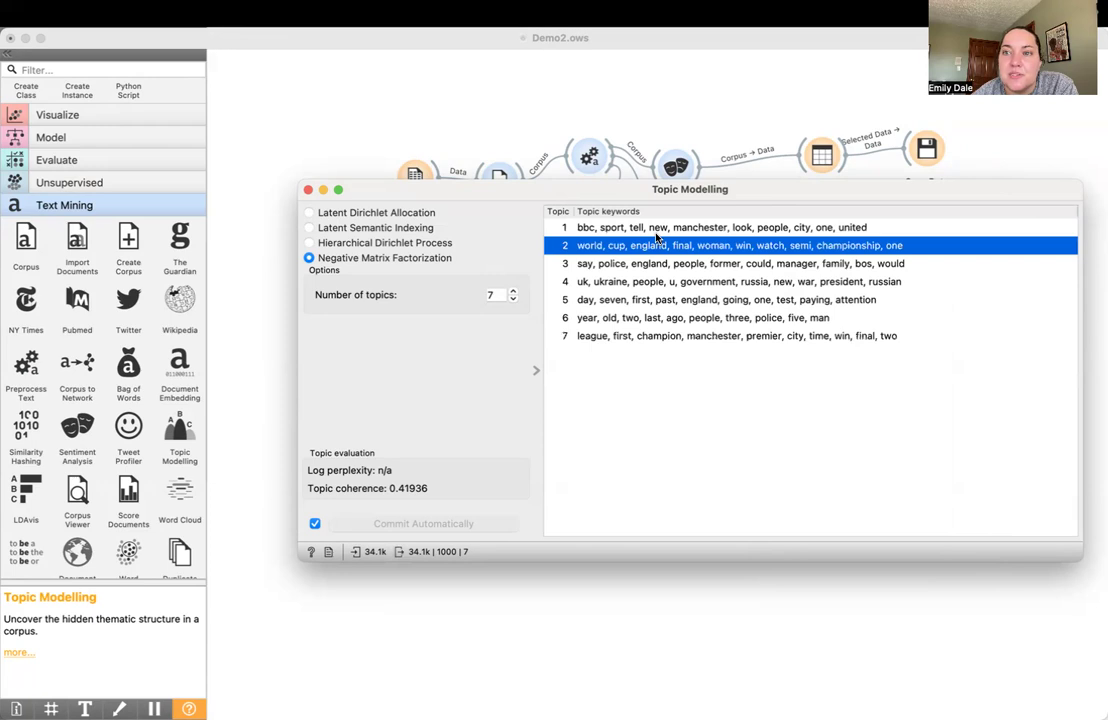
pyautogui.click(657, 232)
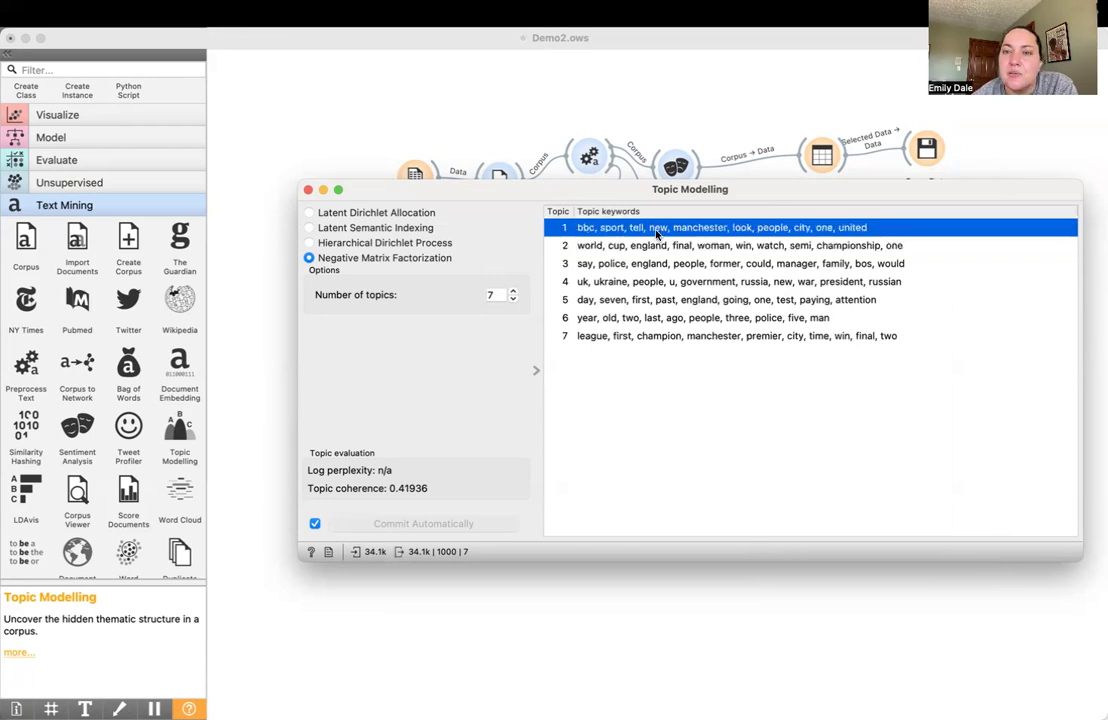
pyautogui.click(646, 284)
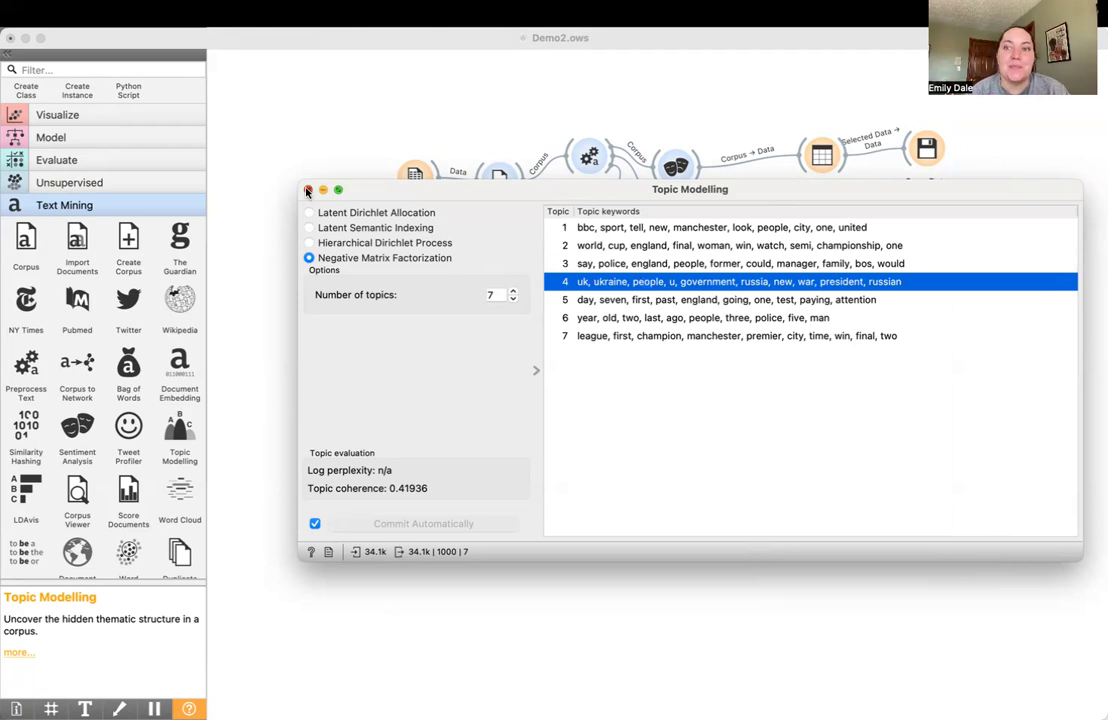
pyautogui.click(308, 189)
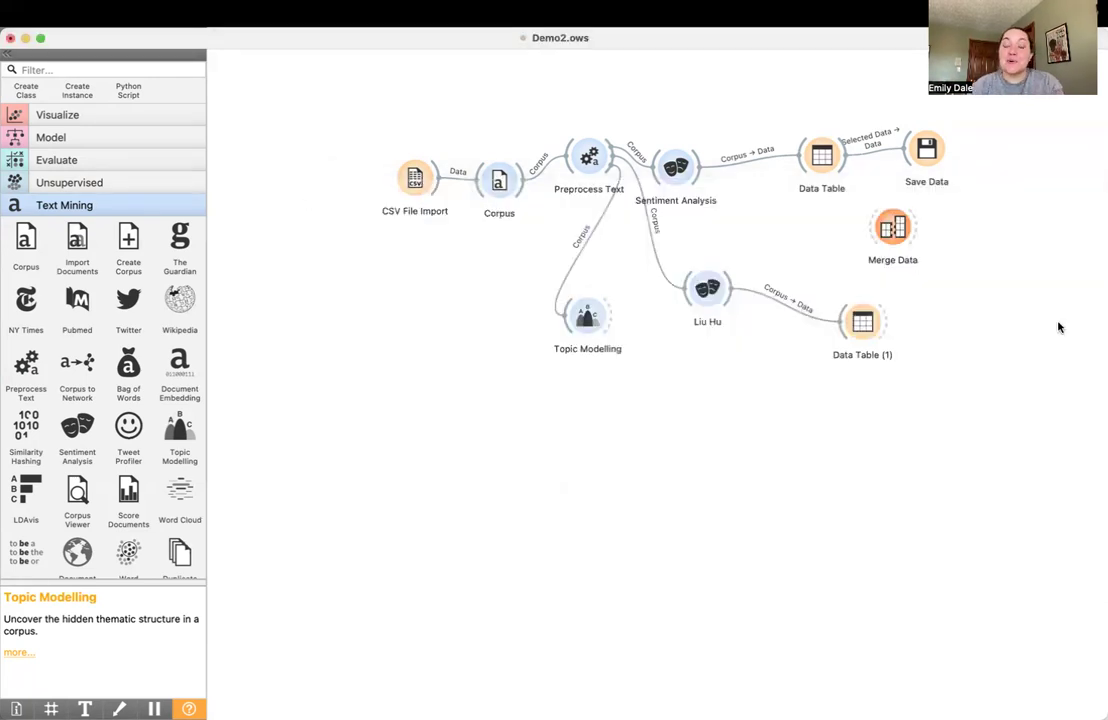